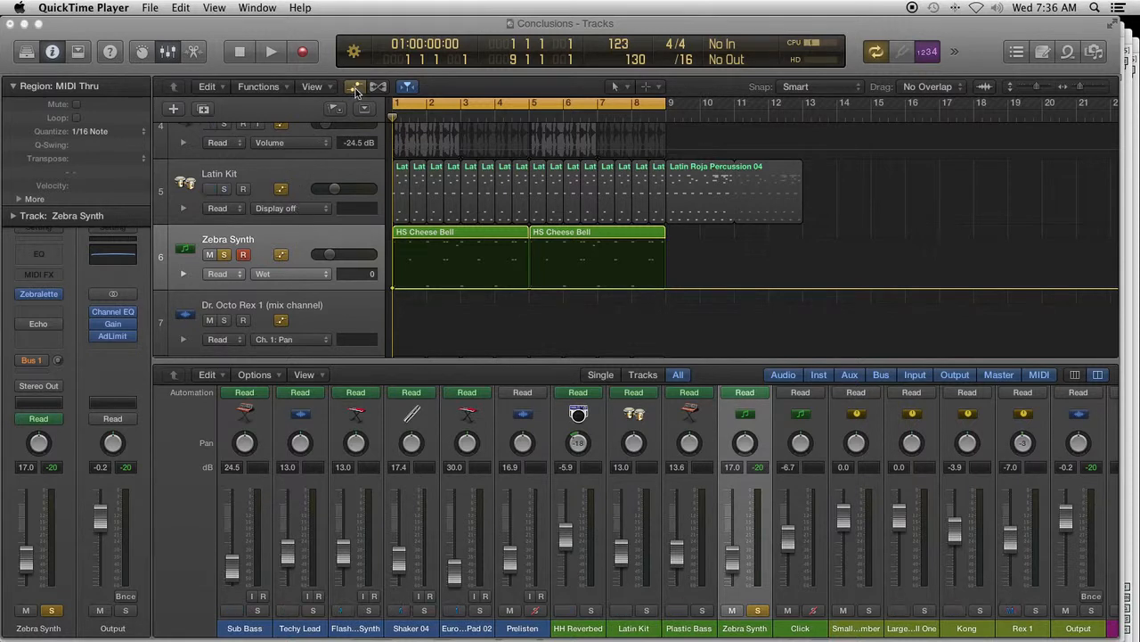
# - Turn on the bypassed Echo effect on the Zebra Synth channel strip
pyautogui.click(302, 242)
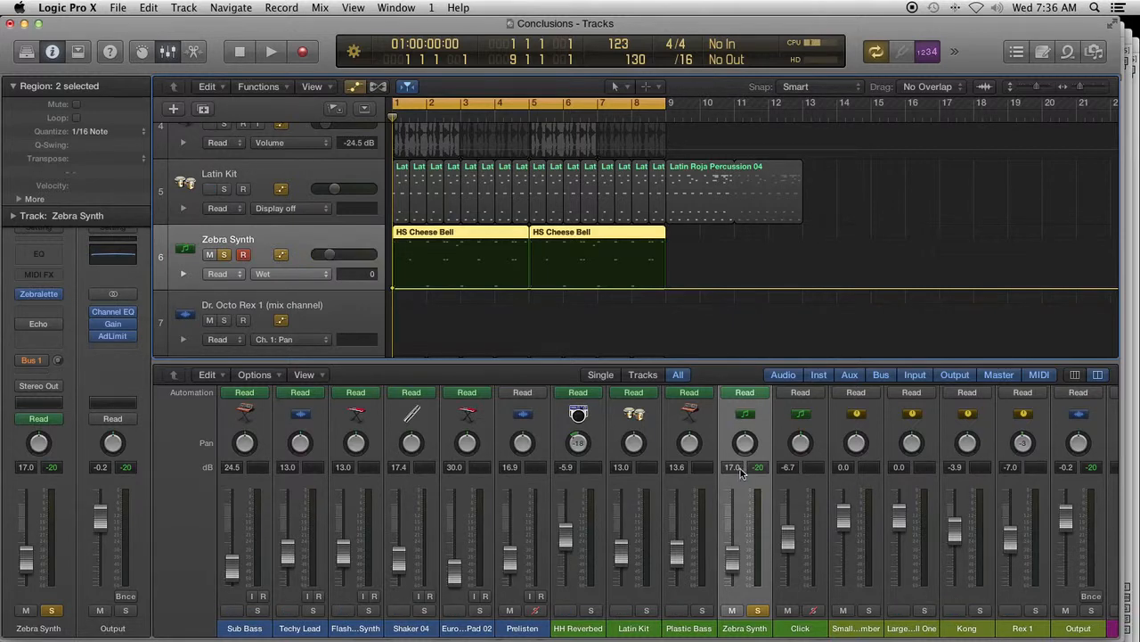
pyautogui.scroll(2, 740, 472)
pyautogui.scroll(3, 740, 472)
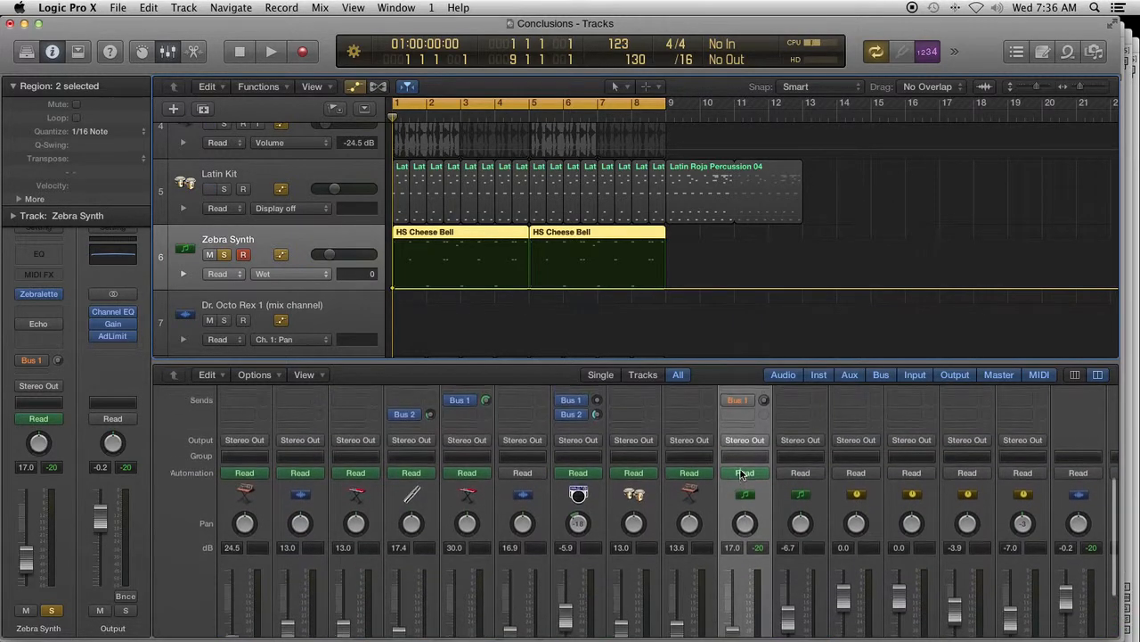
pyautogui.scroll(4, 741, 468)
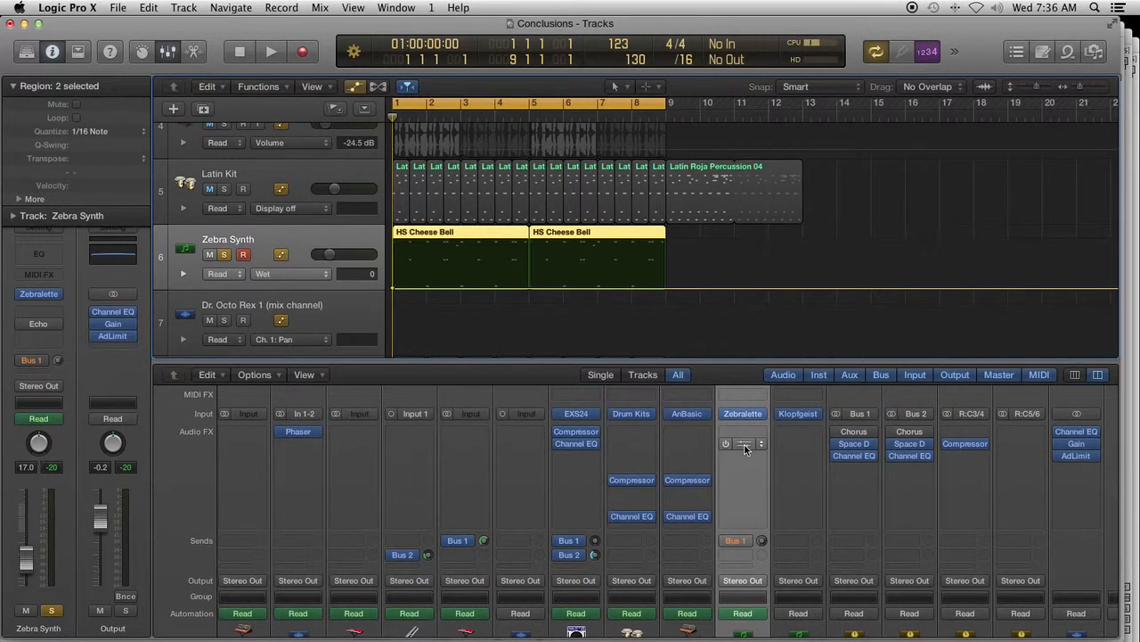
pyautogui.scroll(-1, 744, 448)
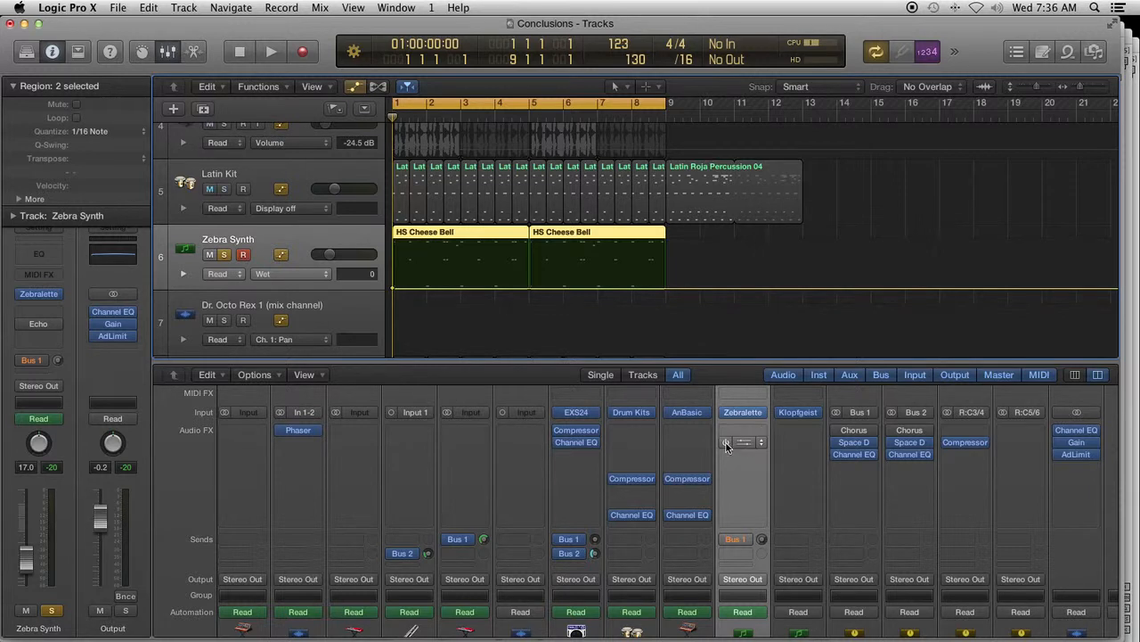
pyautogui.scroll(-3, 730, 467)
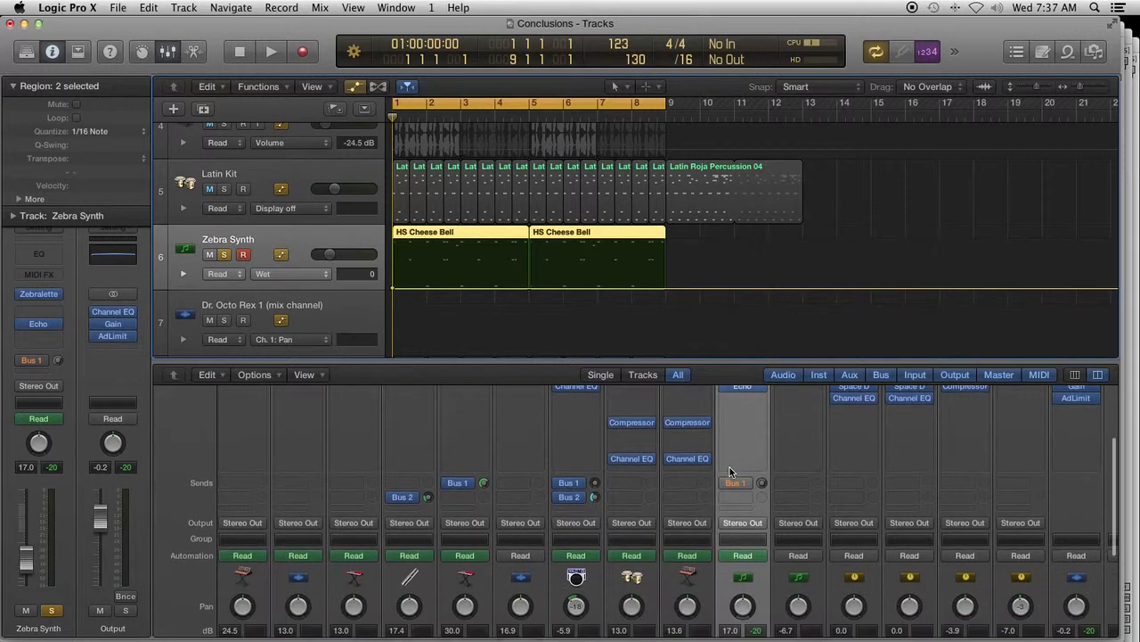
# - Set the Zebra Synth channel's automation mode to Touch
pyautogui.scroll(-3, 730, 467)
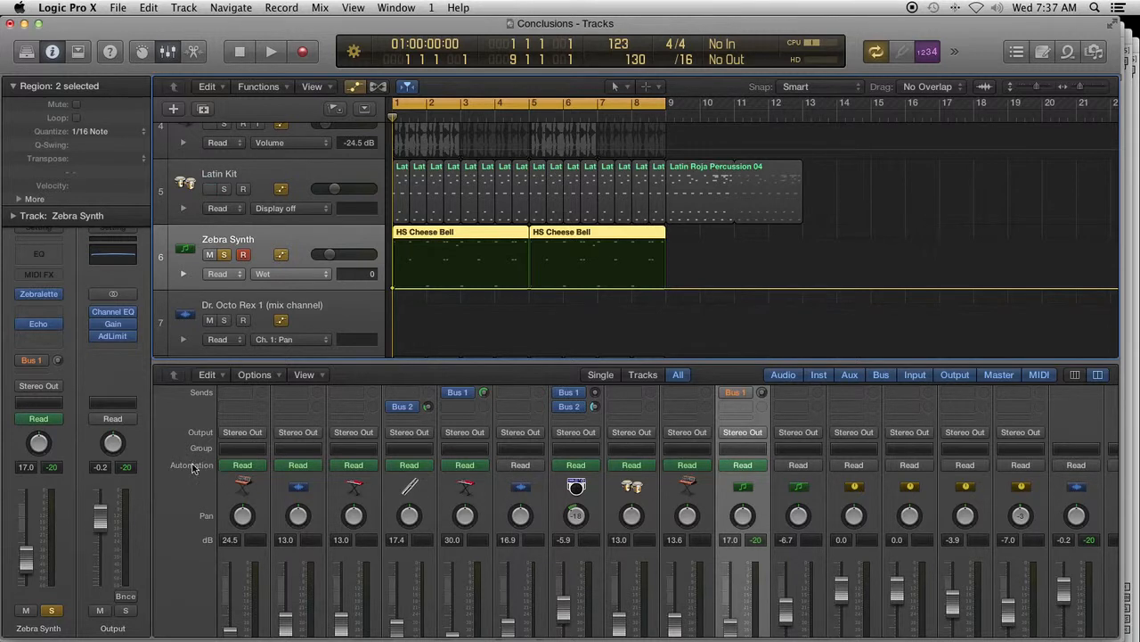
pyautogui.click(741, 466)
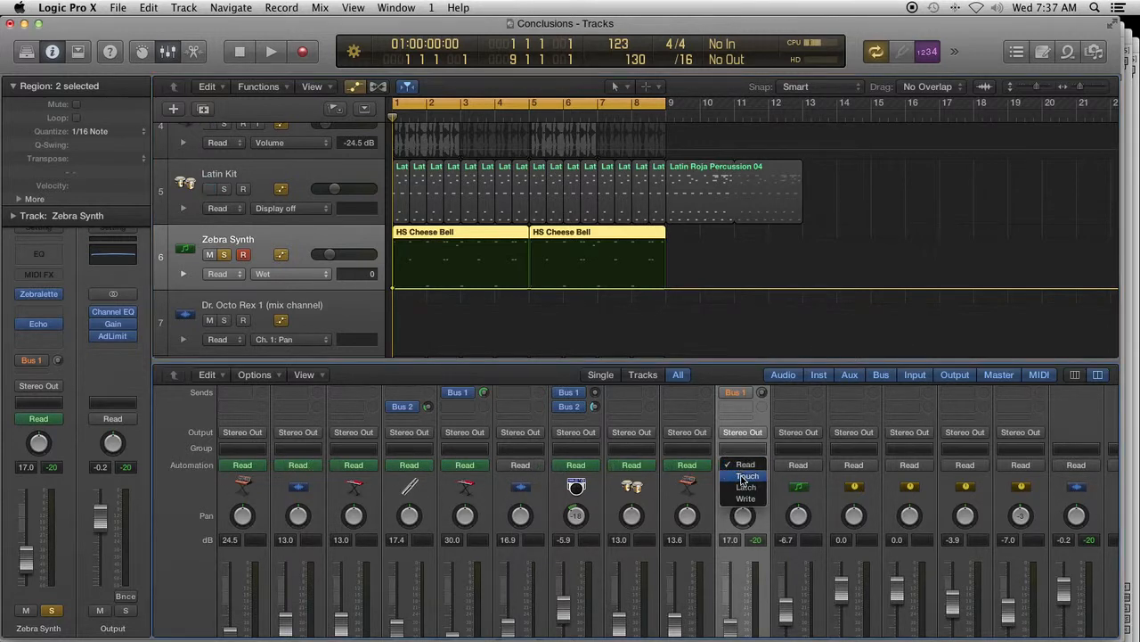
pyautogui.click(745, 475)
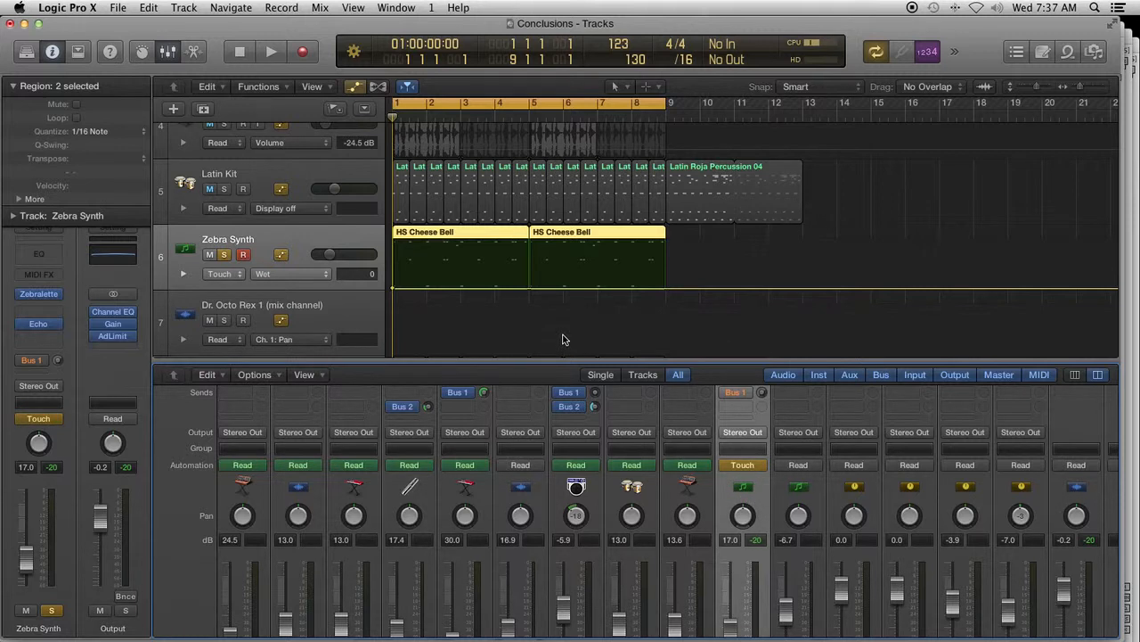
# - Show the Smart Controls for Zebra Synth, and open the Zebralette plug-in window and place it clear of the track headers
pyautogui.click(141, 54)
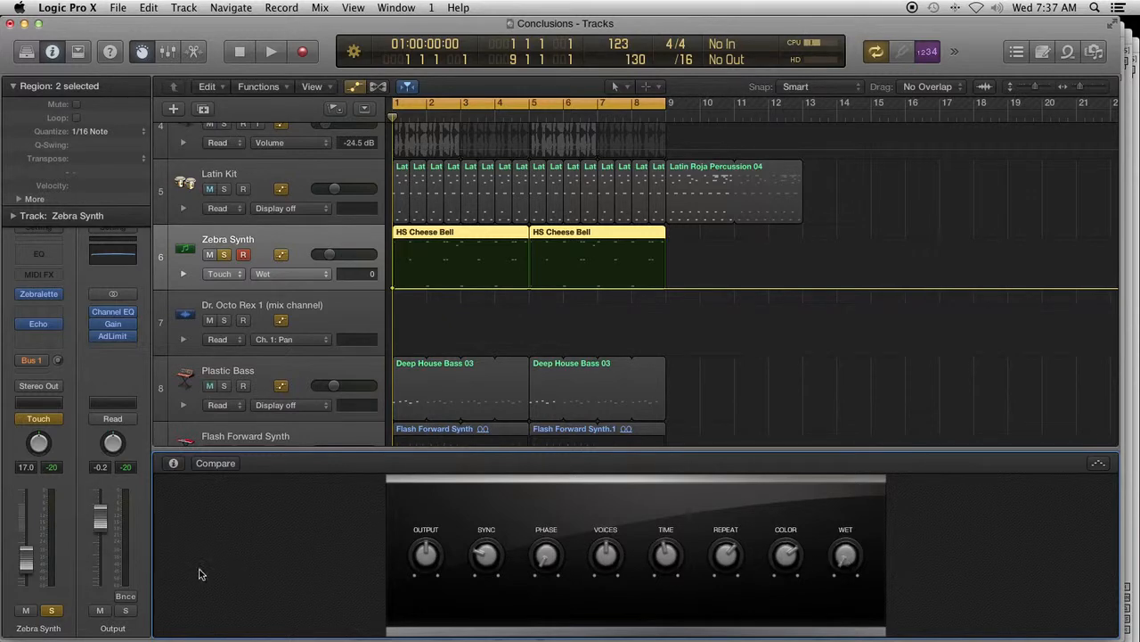
pyautogui.click(40, 298)
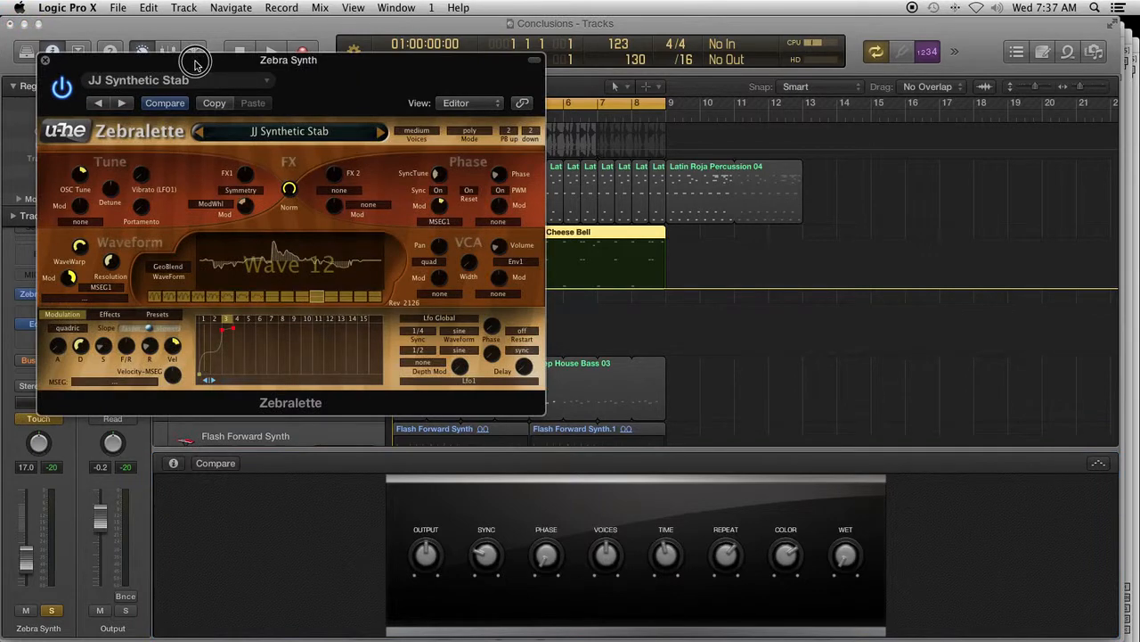
pyautogui.moveTo(197, 64); pyautogui.dragTo(829, 25)
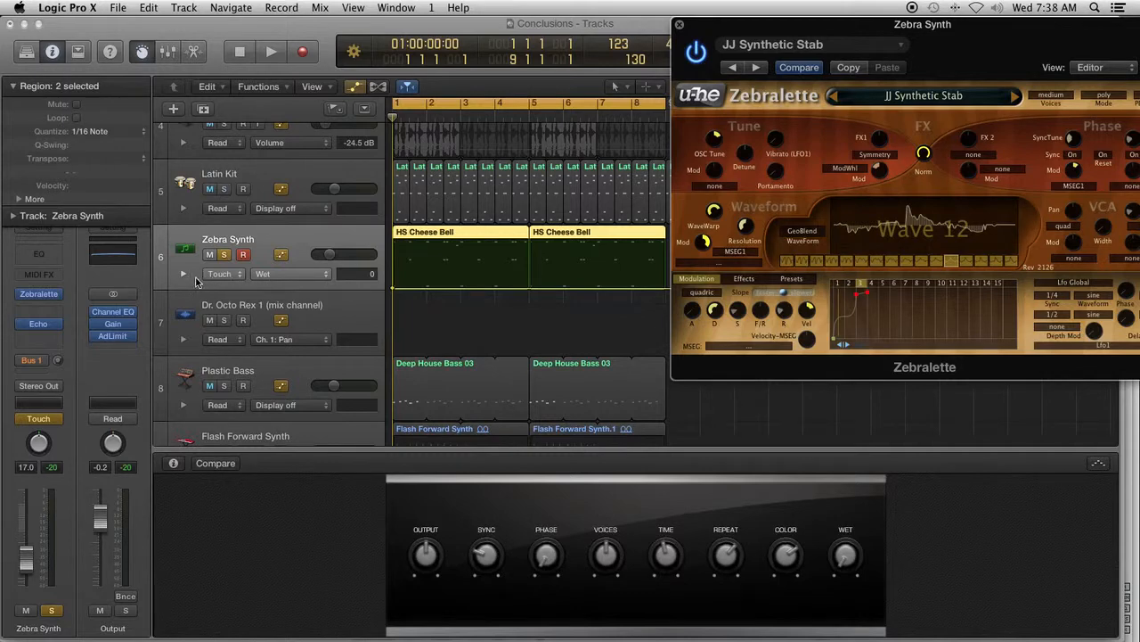
# - Expand the Zebra Synth track's additional automation lane to view it, and collapse it again
pyautogui.click(182, 276)
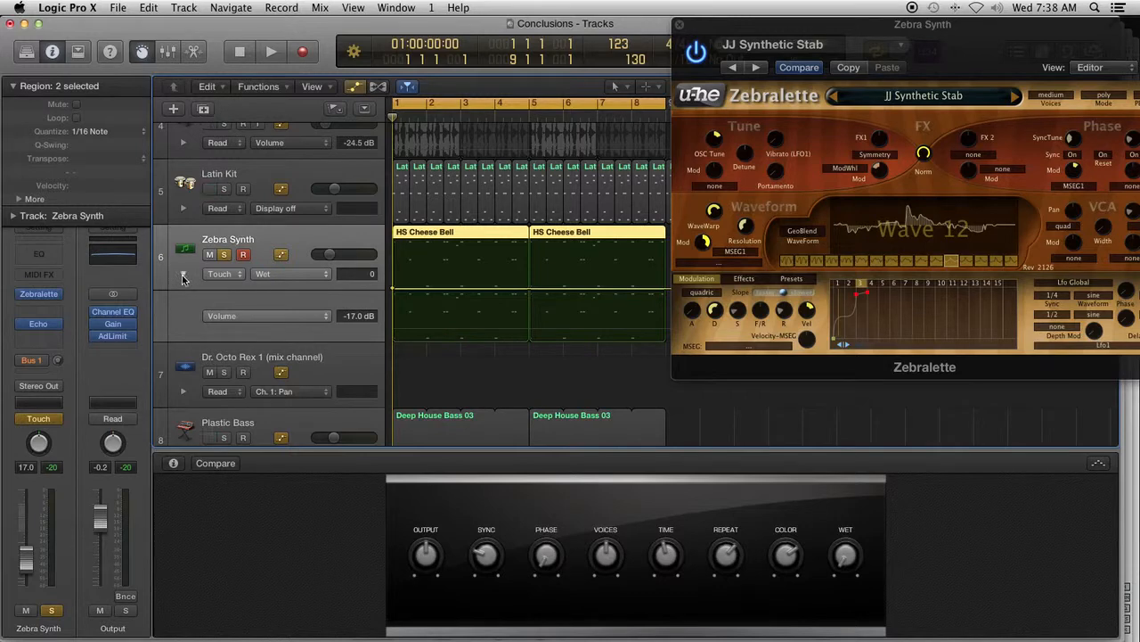
pyautogui.click(182, 277)
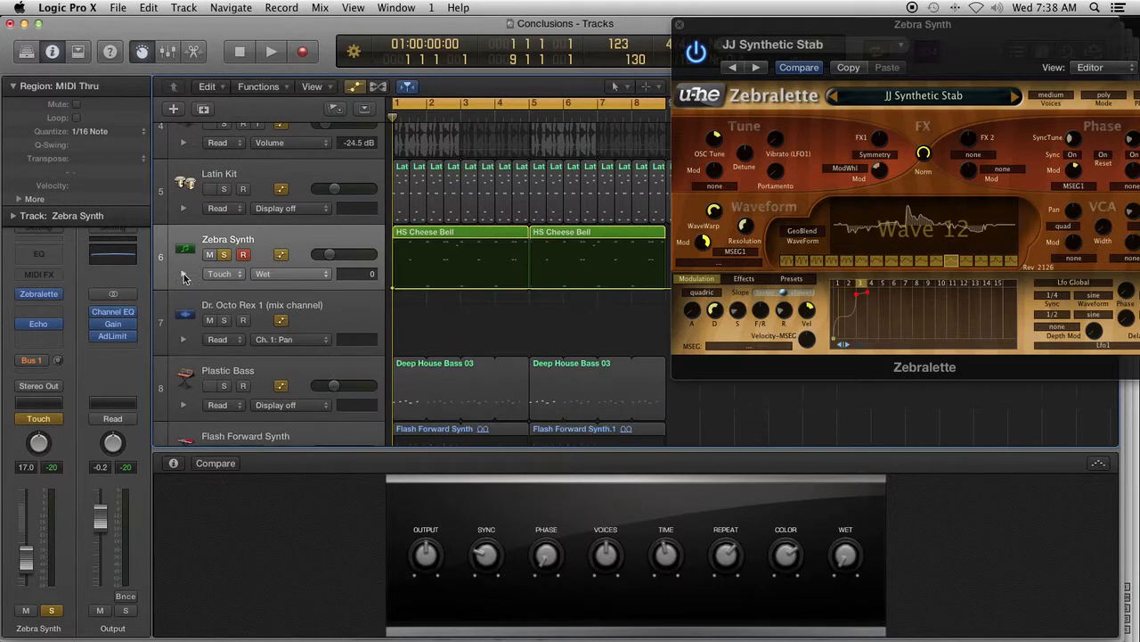
pyautogui.click(183, 276)
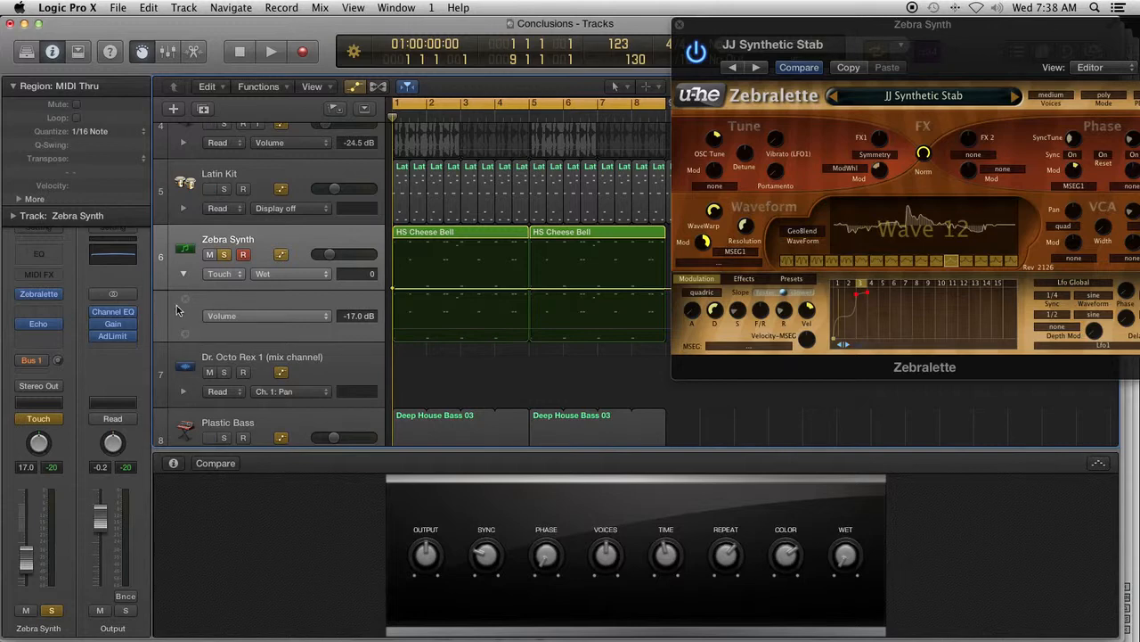
pyautogui.click(184, 276)
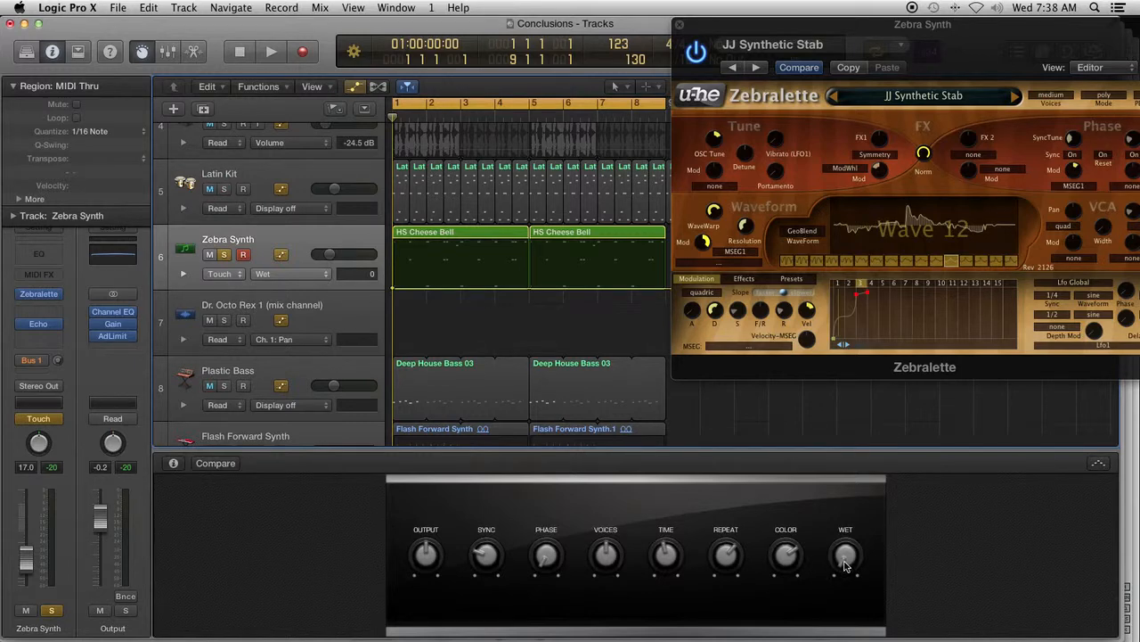
# - Open the Echo plug-in window of Zebra Synth and place it over the lower part of the Zebralette window
pyautogui.moveTo(39, 327)
pyautogui.click(39, 327)
pyautogui.moveTo(868, 48); pyautogui.dragTo(897, 295)
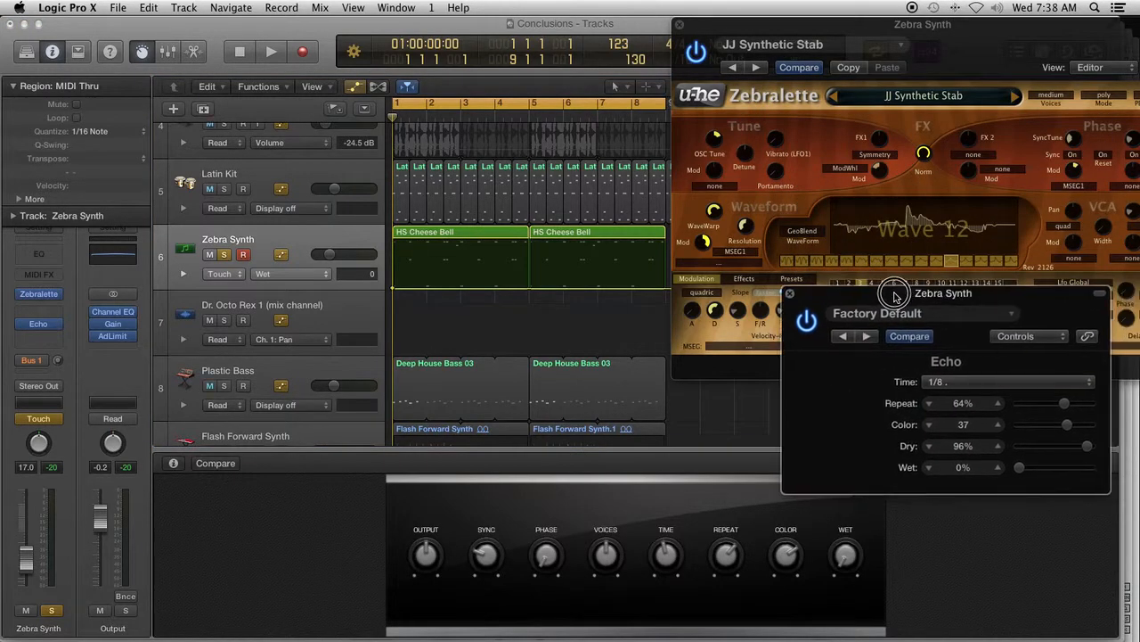
# - Examine which Smart Controls parameters can be automated on the Zebra Synth track, keeping Wet selected
pyautogui.click(326, 275)
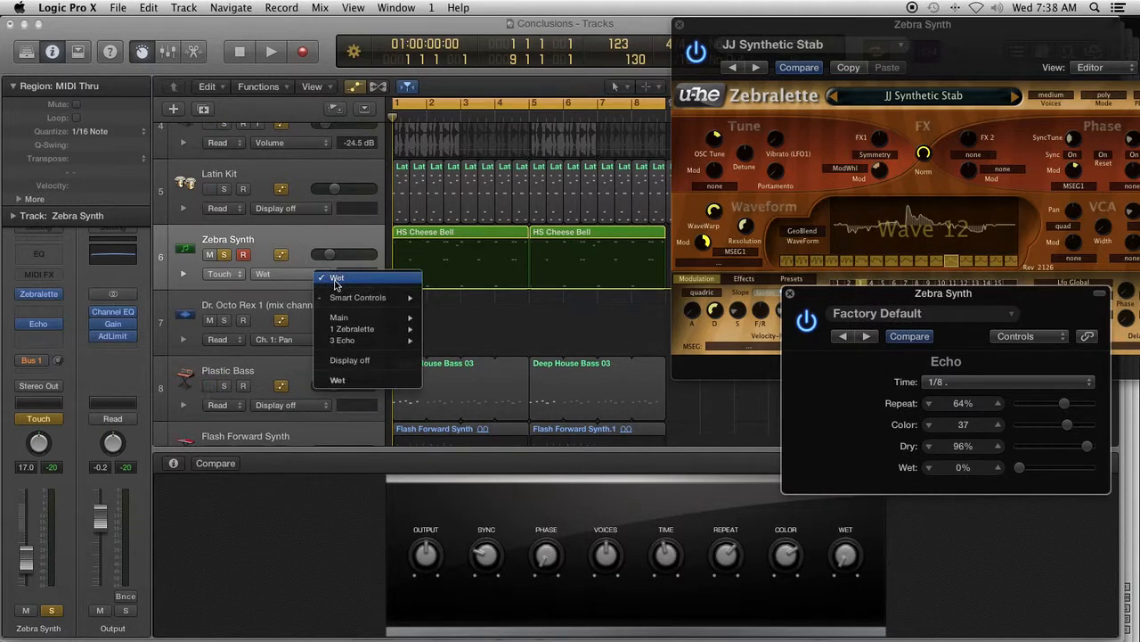
pyautogui.moveTo(354, 301)
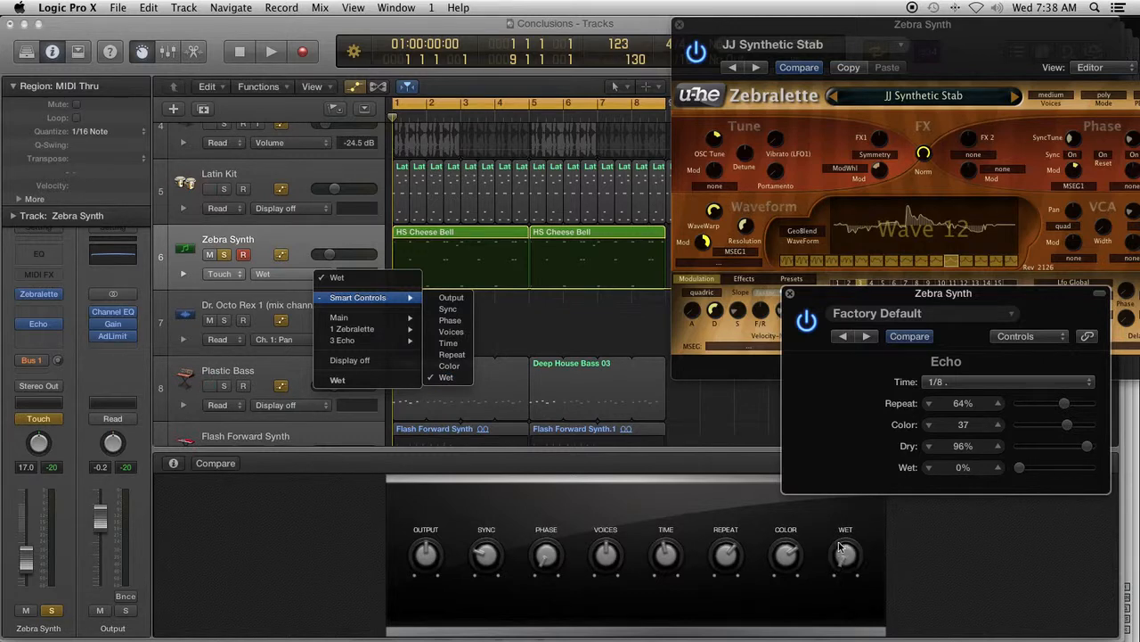
pyautogui.click(822, 521)
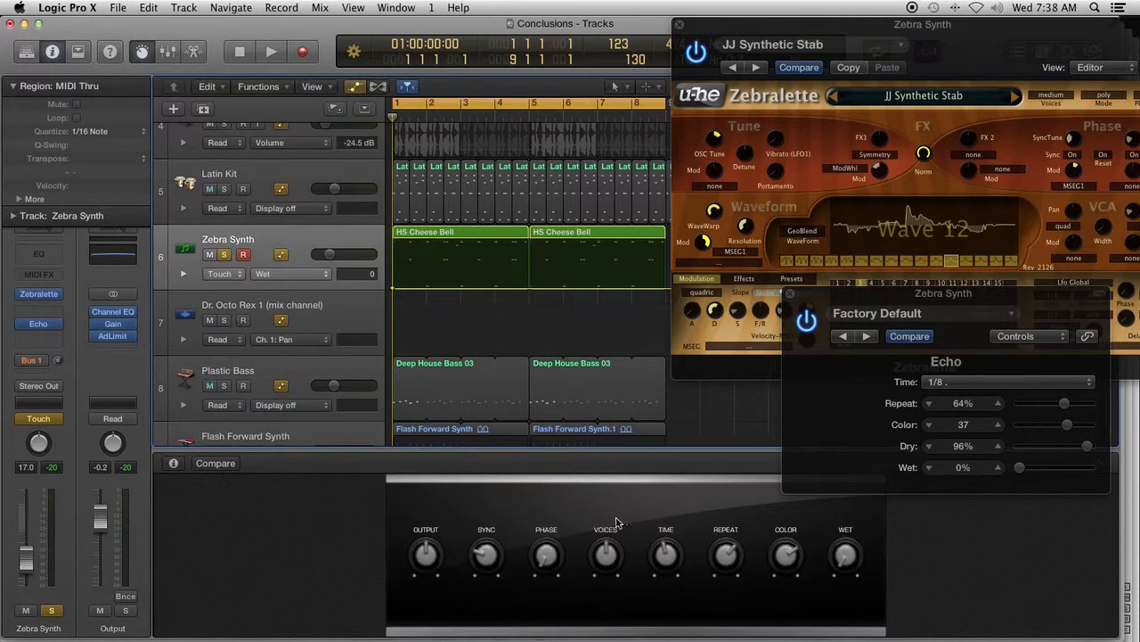
# - Record a rising Echo Wet automation on Zebra Synth across bars 1 to 8, and replace it with a straight ramp from 0 to 81
pyautogui.click(303, 53)
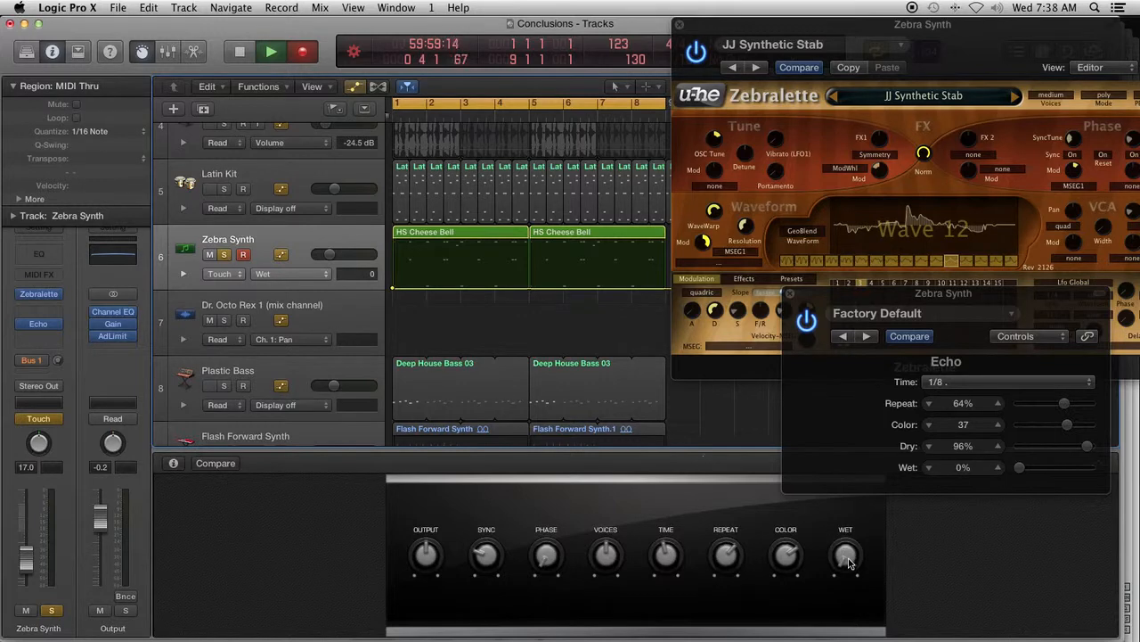
pyautogui.moveTo(849, 561); pyautogui.dragTo(840, 406)
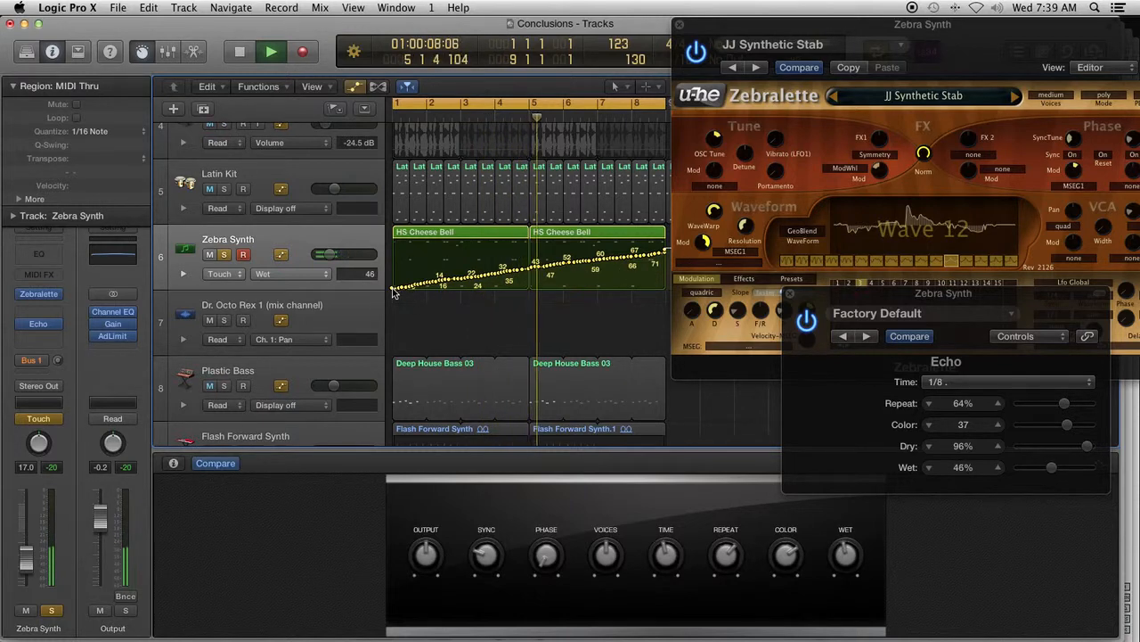
pyautogui.moveTo(395, 288); pyautogui.dragTo(665, 248)
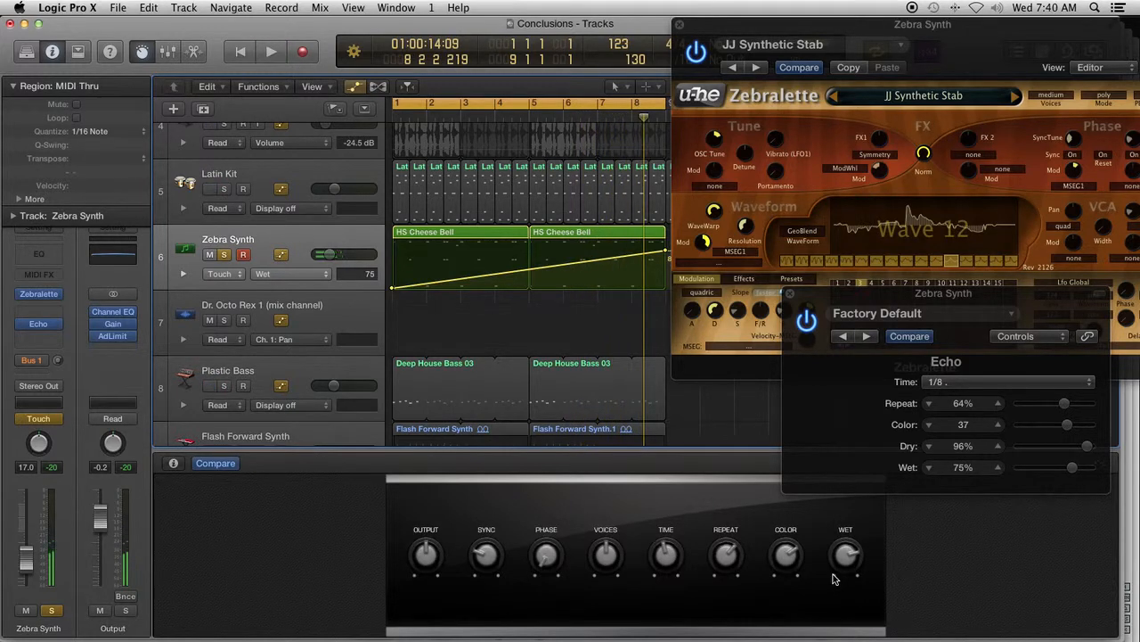
# - Stop playback, return the playhead to the start, and close the Echo and Zebralette plug-in windows
pyautogui.press('space')
pyautogui.press('Return')
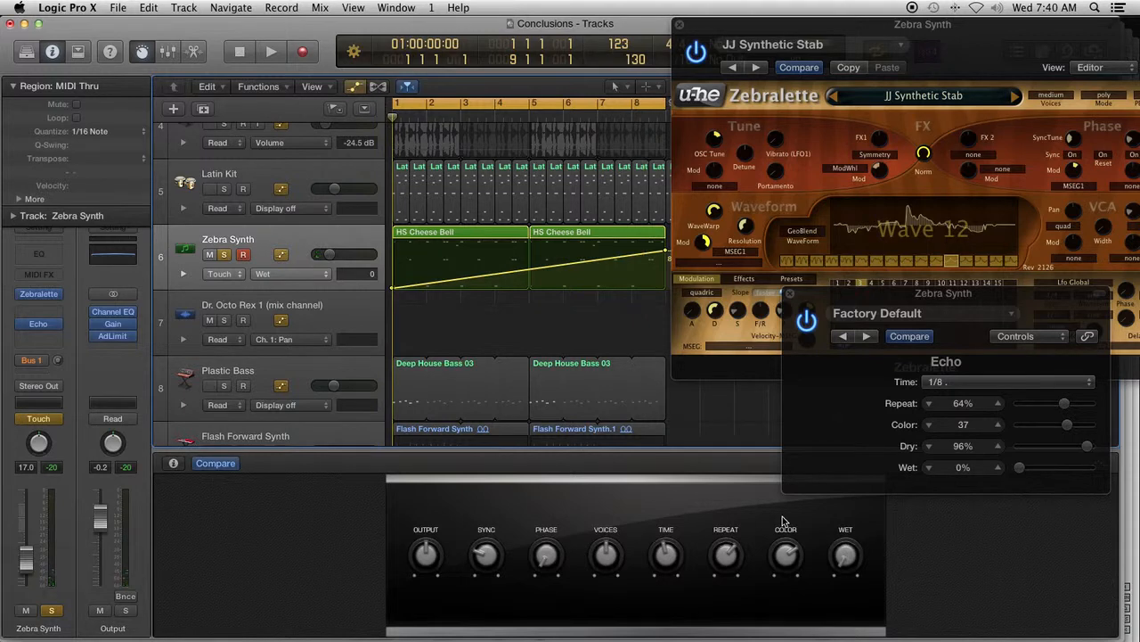
pyautogui.click(790, 294)
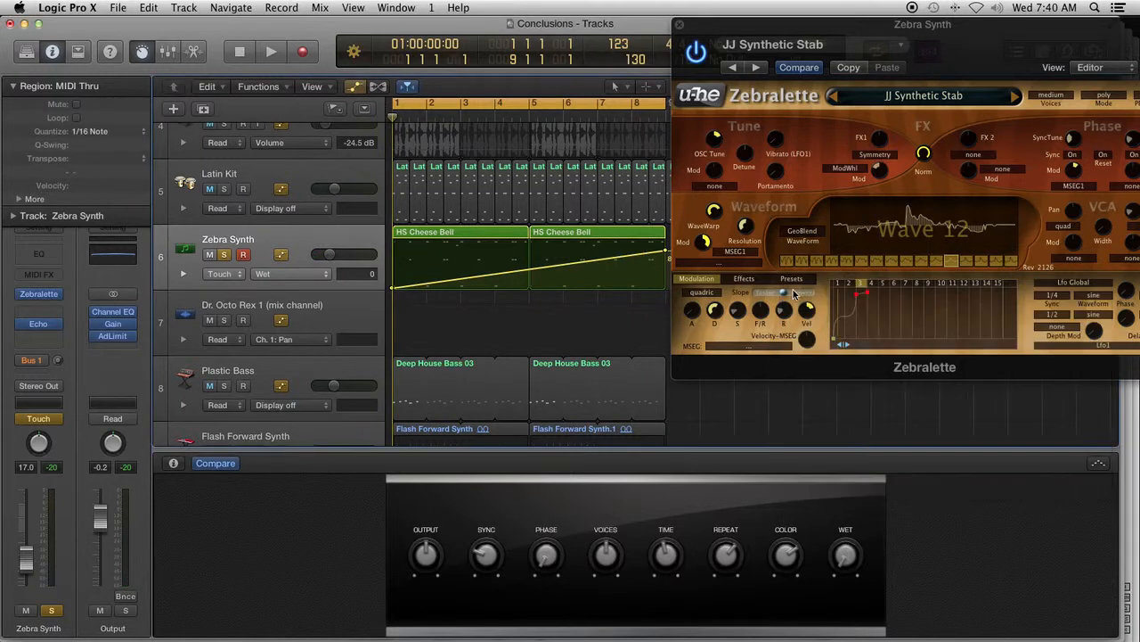
pyautogui.click(679, 26)
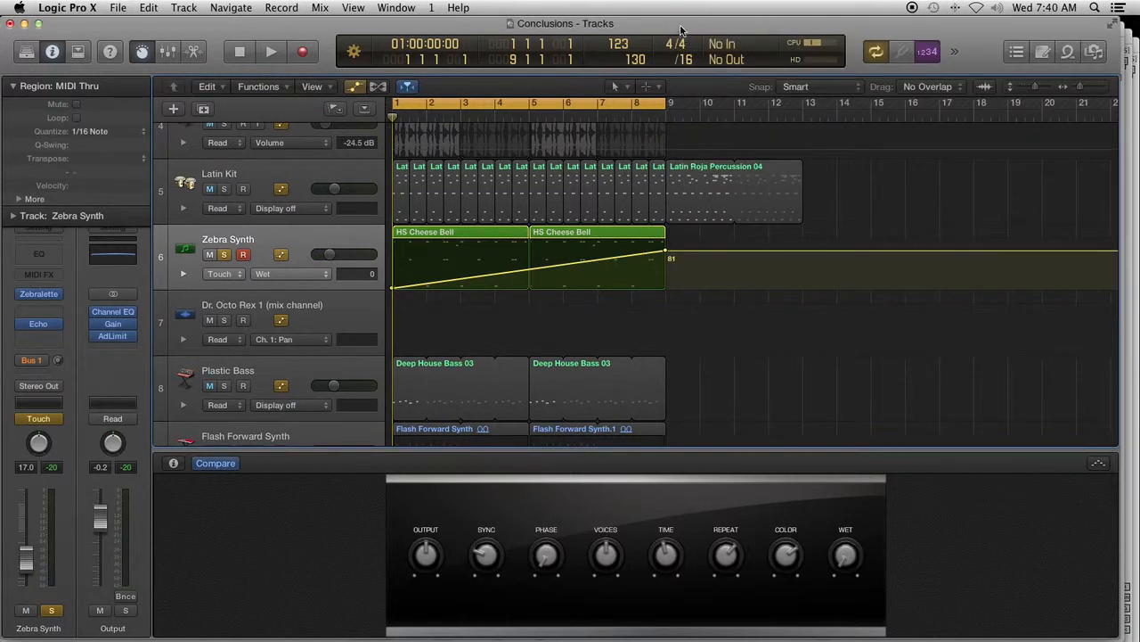
# - Reopen the mixer, solo the Euro Comfort Pad 02 channel and raise its fader to about -15.2 dB during playback
pyautogui.press('x')
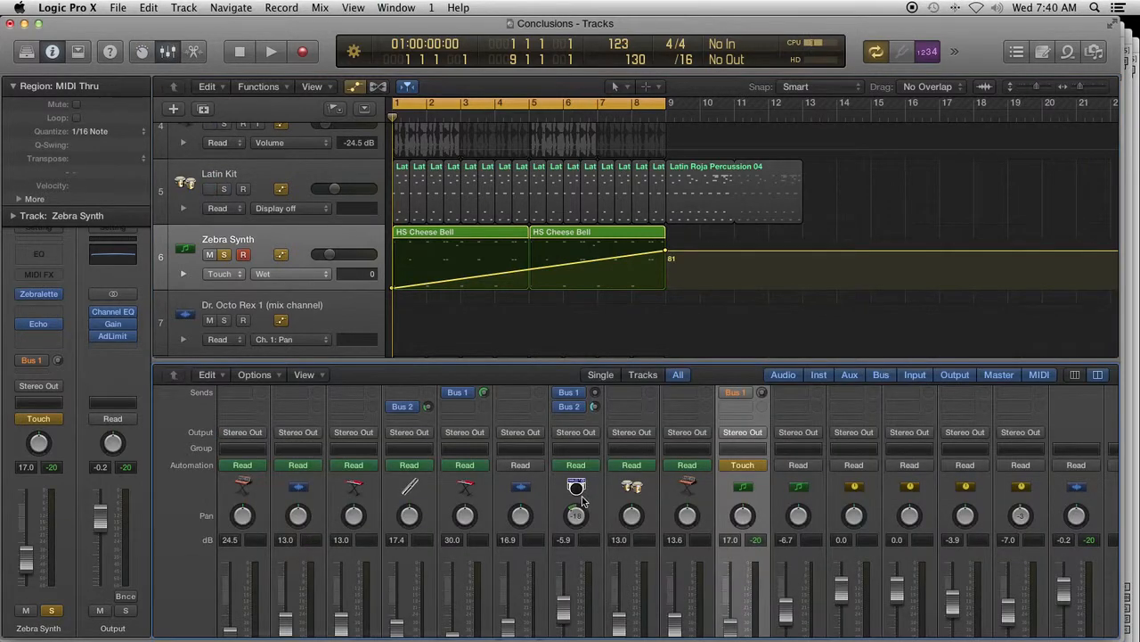
pyautogui.scroll(-3, 580, 499)
pyautogui.scroll(-2, 584, 497)
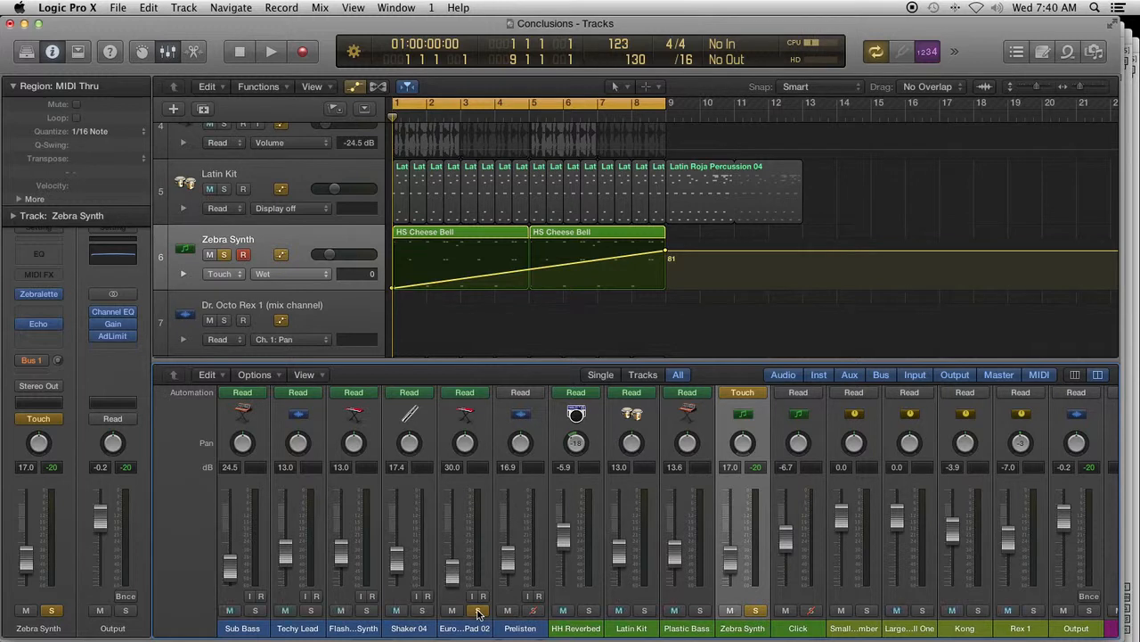
pyautogui.press('space')
pyautogui.moveTo(453, 571); pyautogui.dragTo(454, 564)
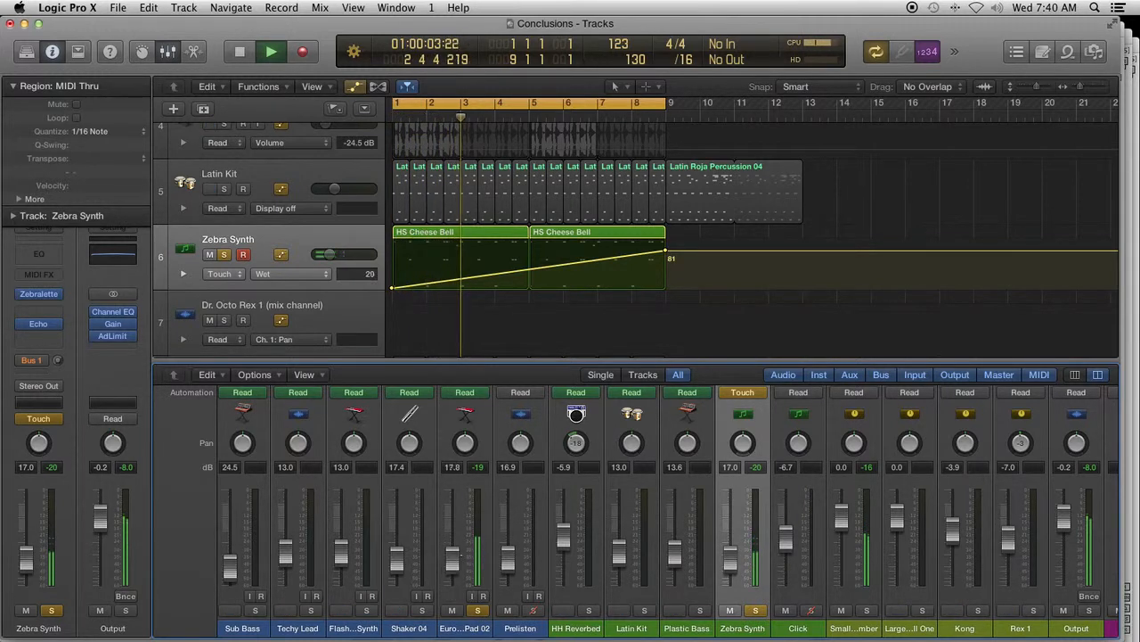
# - Select the Euro Comfort Pad 02 track in the arrangement
pyautogui.scroll(-8, 390, 321)
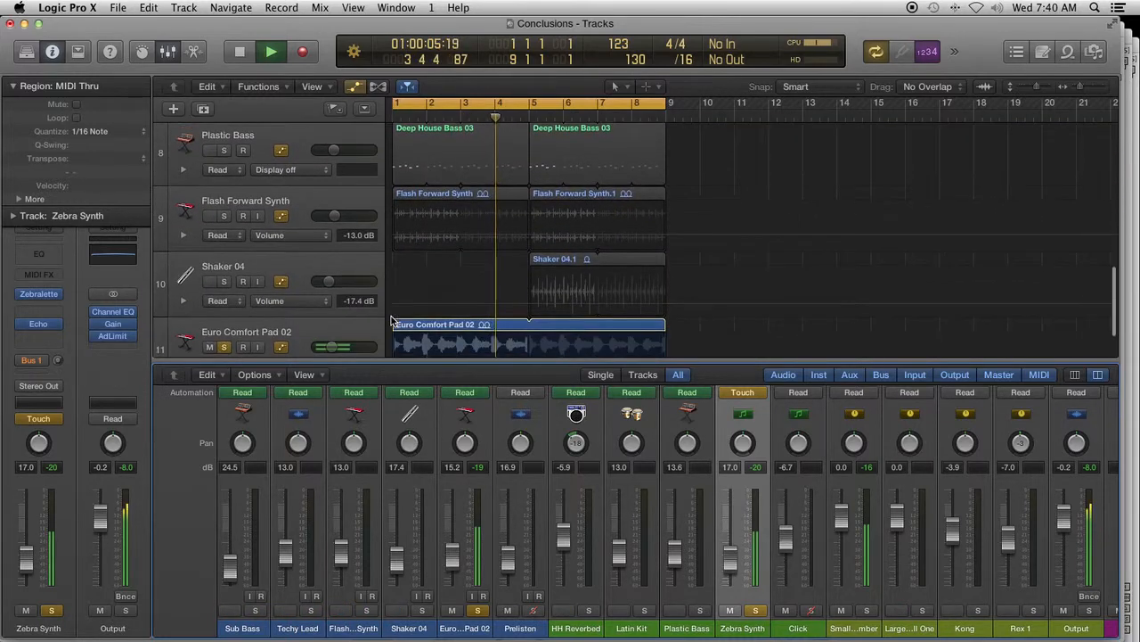
pyautogui.scroll(-2, 390, 320)
pyautogui.click(319, 272)
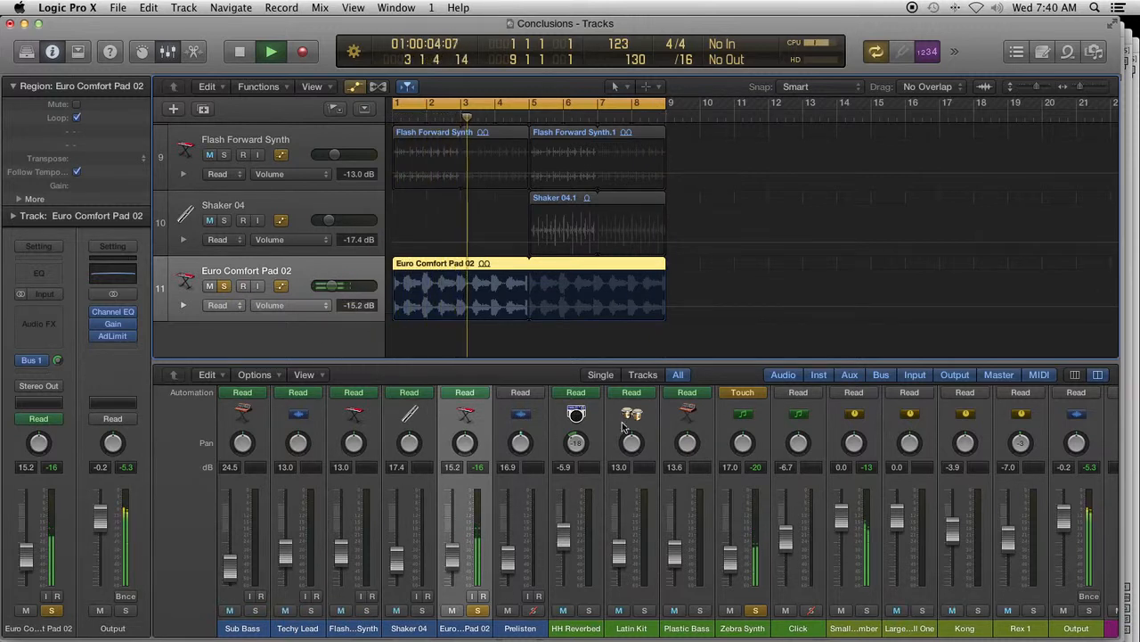
# - Set the Zebra Synth channel's automation mode back to Read
pyautogui.click(745, 393)
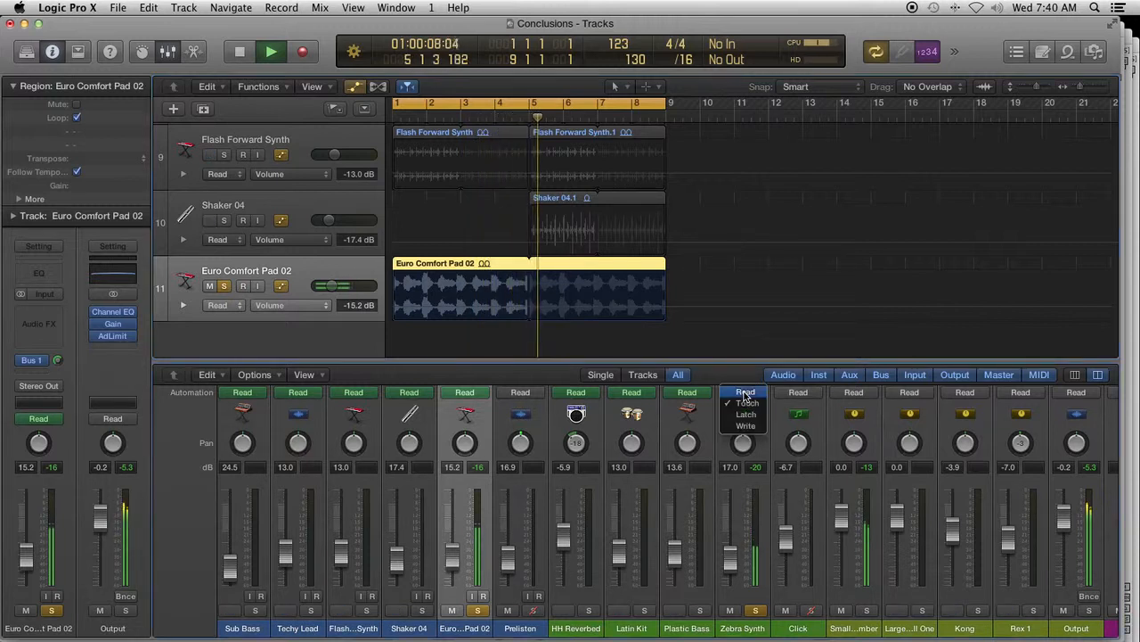
pyautogui.click(745, 393)
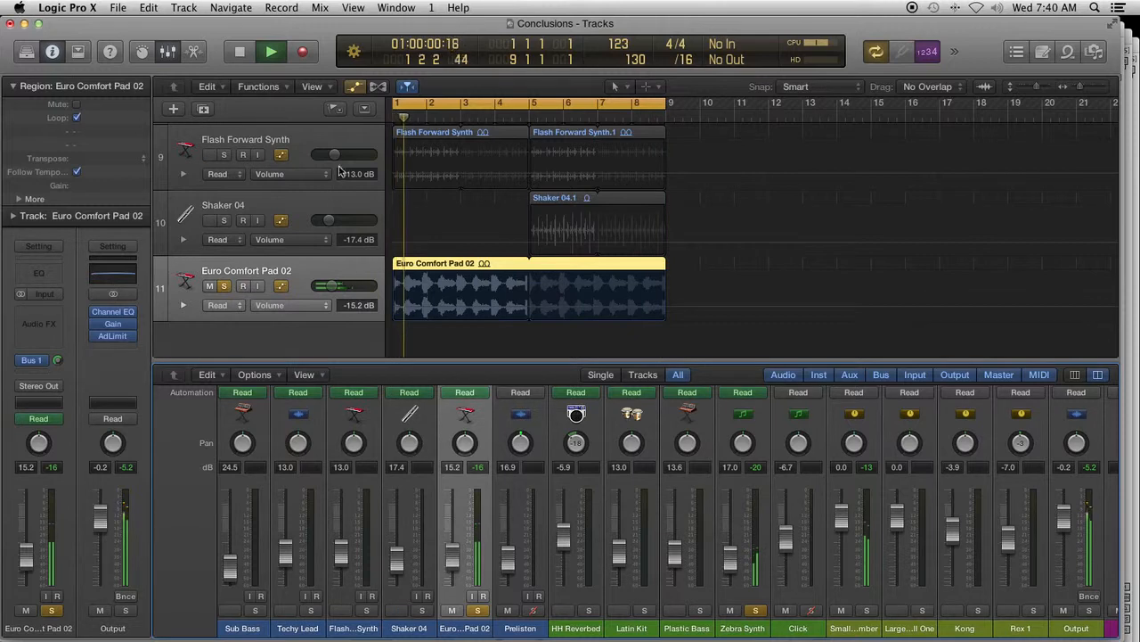
# - Watch the Zebra Synth Wet ramp play alongside the soloed pad, and stop playback without deleting anything
pyautogui.scroll(5, 339, 171)
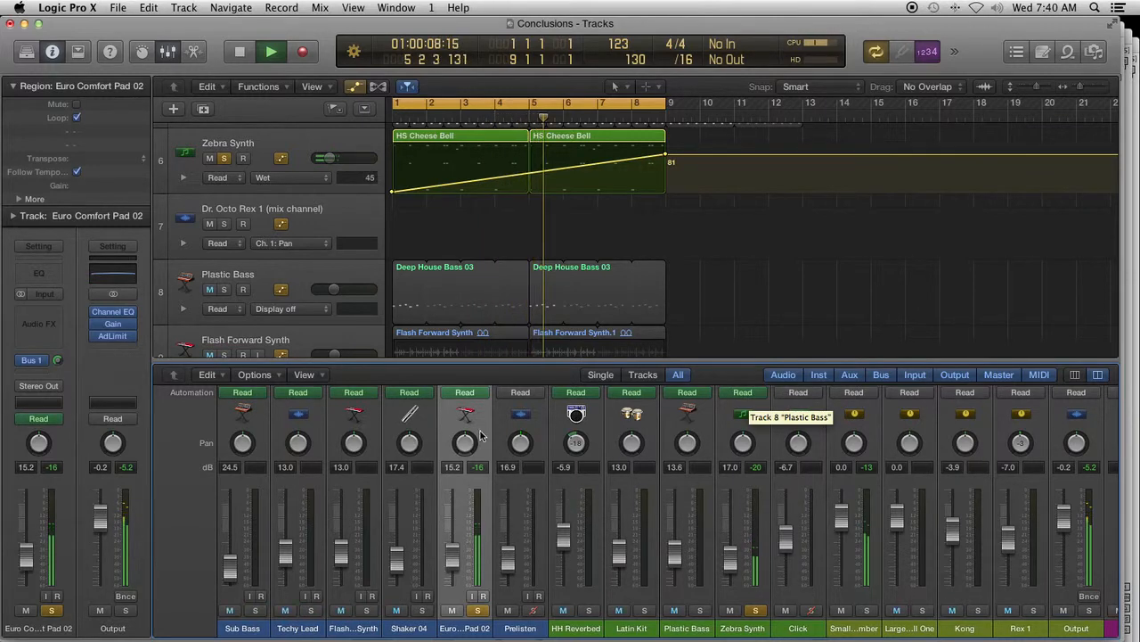
pyautogui.press('space')
pyautogui.press('Delete')
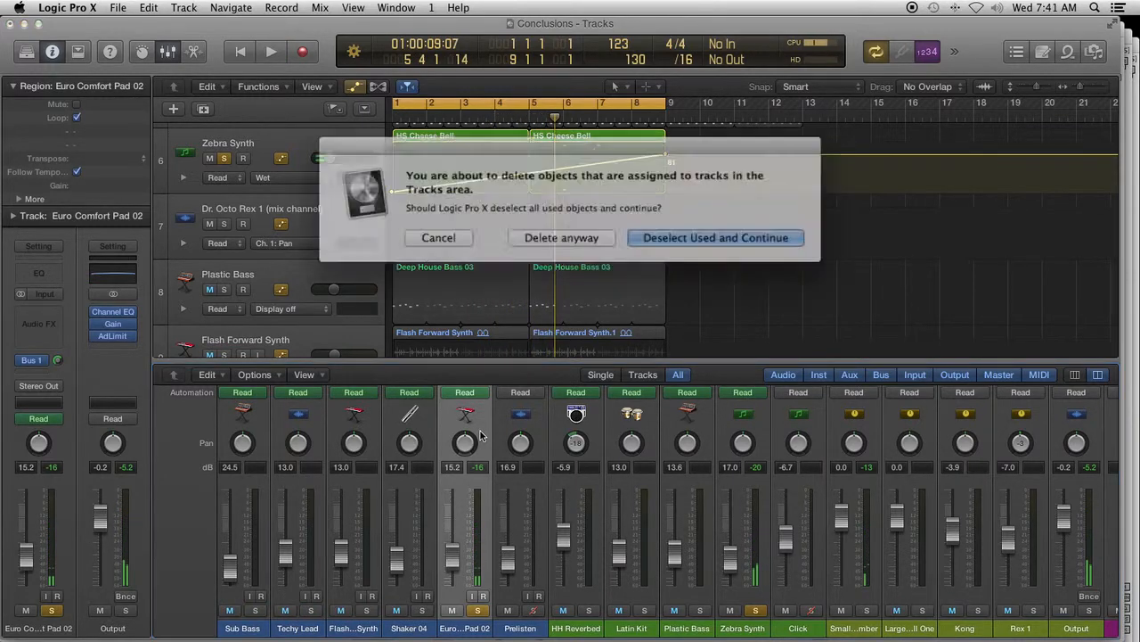
pyautogui.click(455, 233)
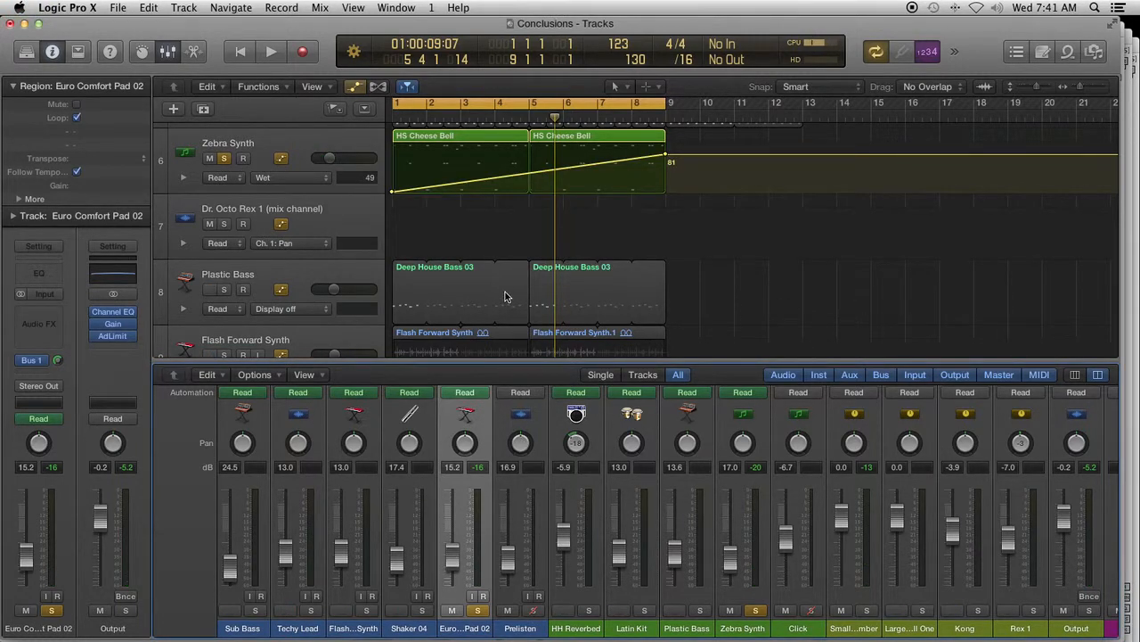
# - Insert a stereo AutoFilter on the Euro Comfort Pad 02 channel and move its window clear of the track headers
pyautogui.scroll(-5, 339, 346)
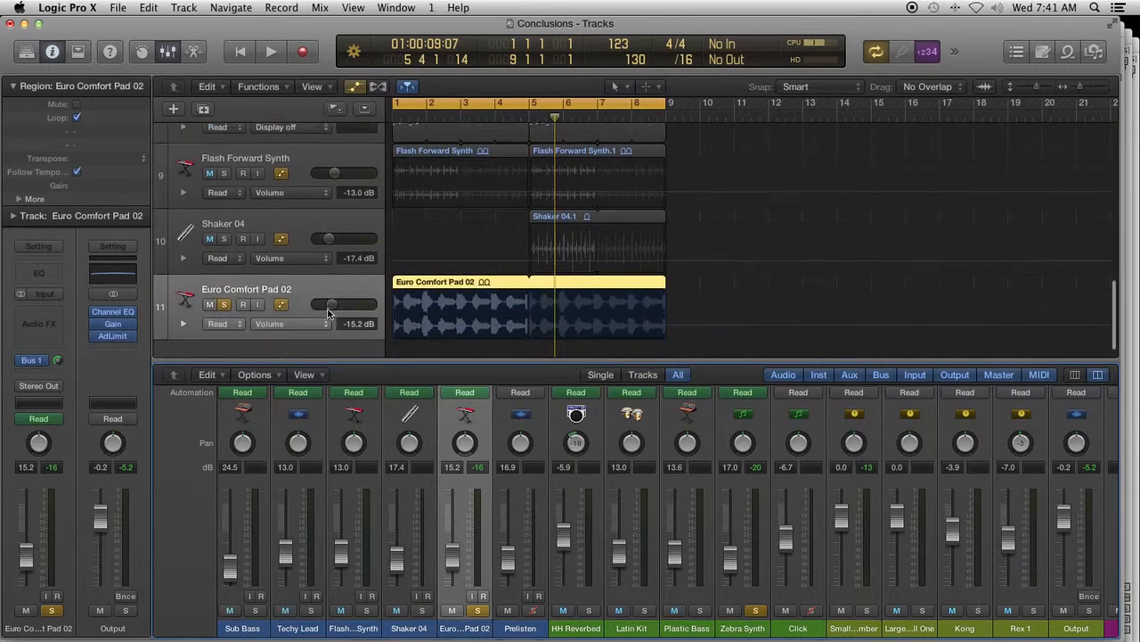
pyautogui.click(295, 273)
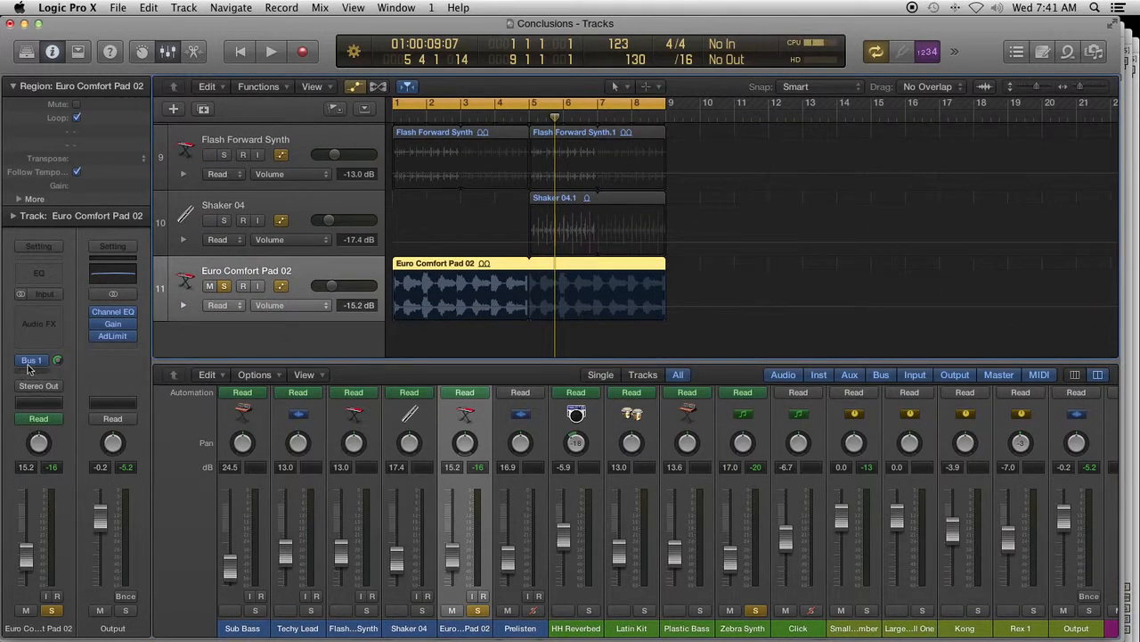
pyautogui.scroll(5, 481, 477)
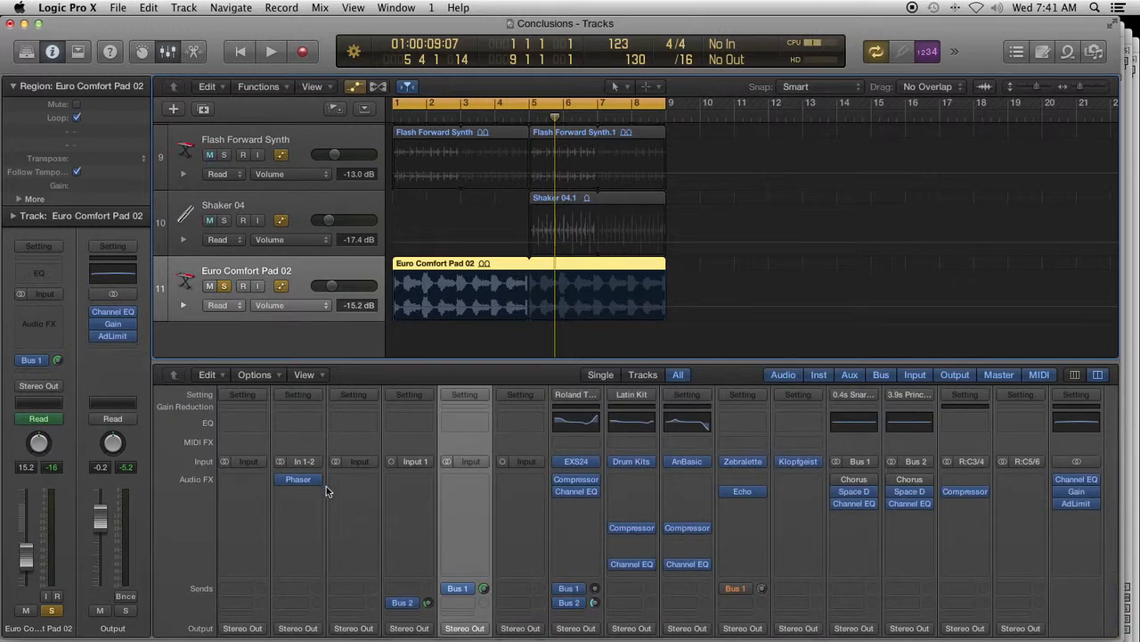
pyautogui.scroll(-5, 473, 530)
pyautogui.scroll(-3, 472, 532)
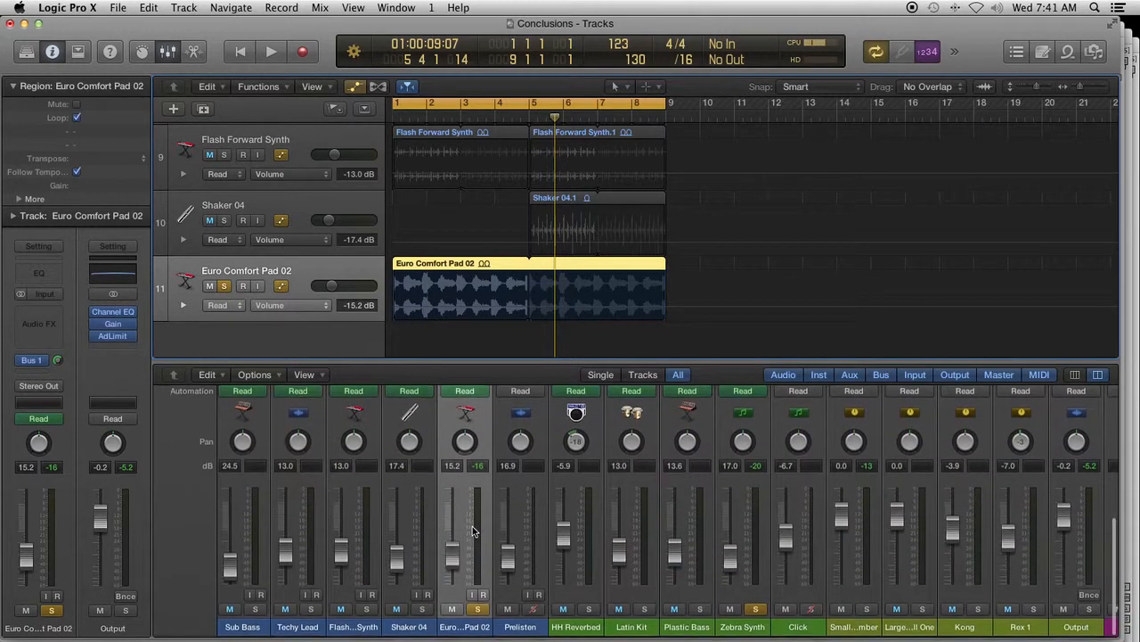
pyautogui.click(33, 323)
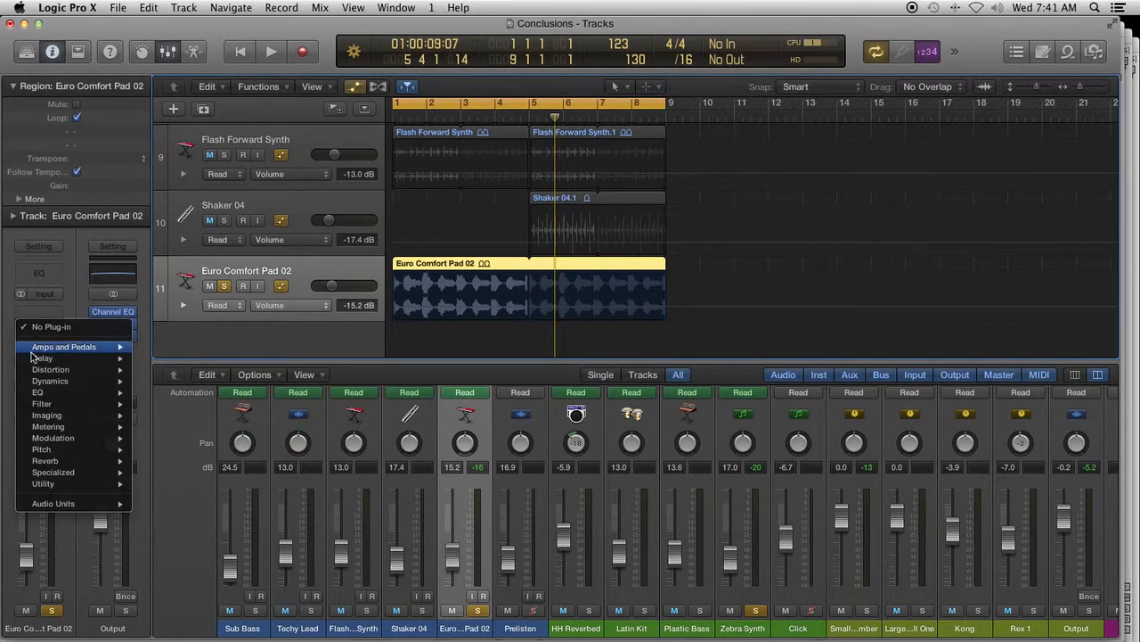
pyautogui.moveTo(37, 405)
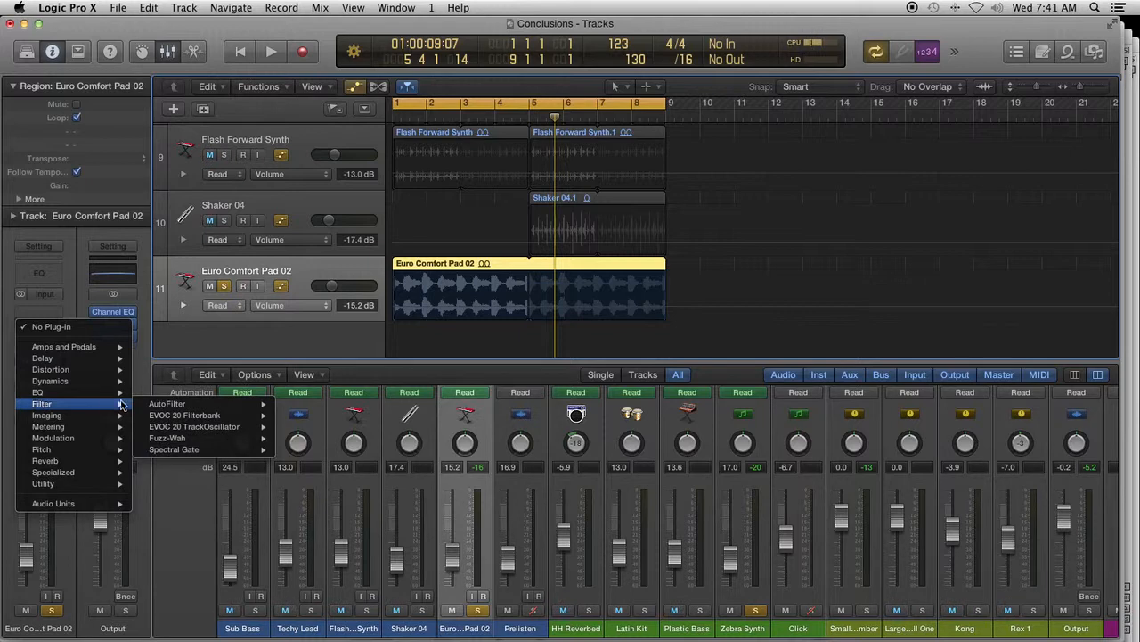
pyautogui.moveTo(151, 406)
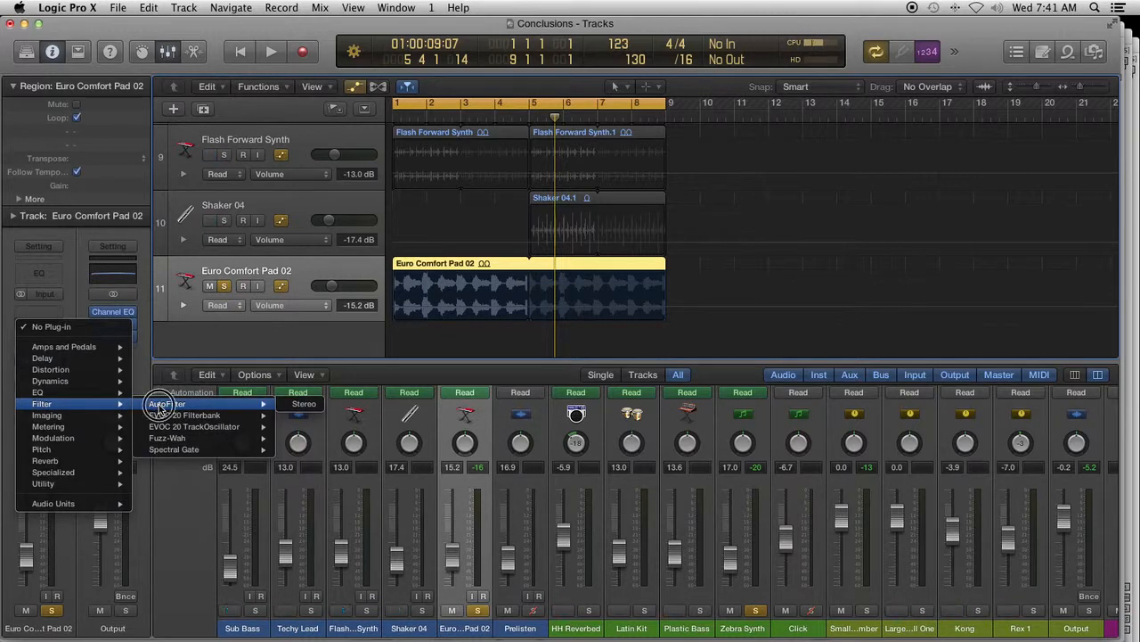
pyautogui.click(161, 405)
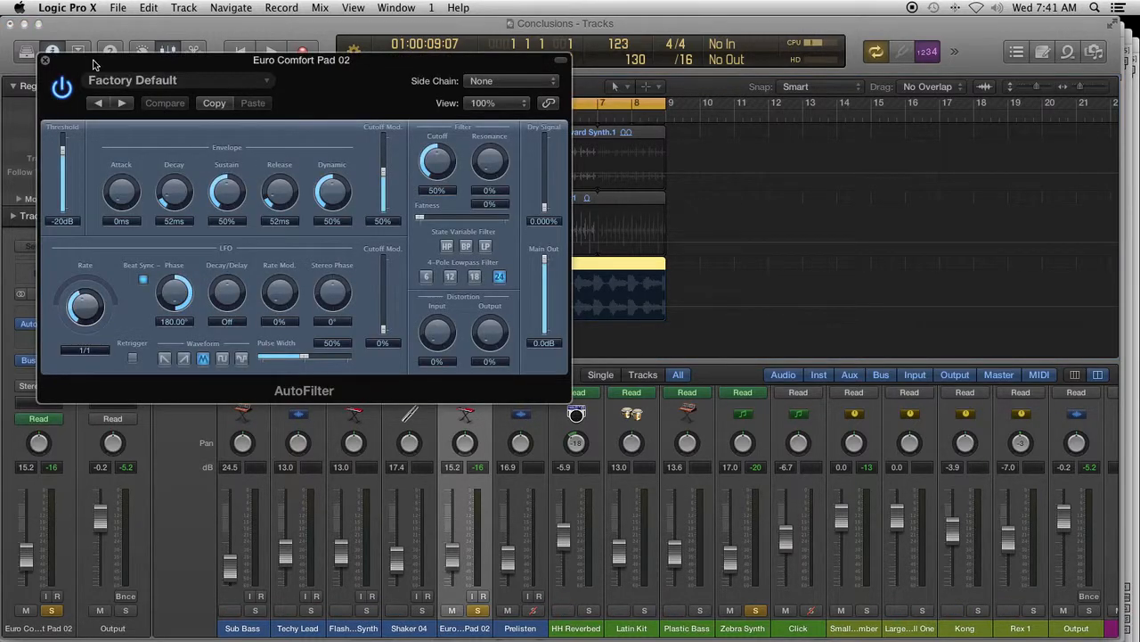
pyautogui.moveTo(94, 65); pyautogui.dragTo(733, 46)
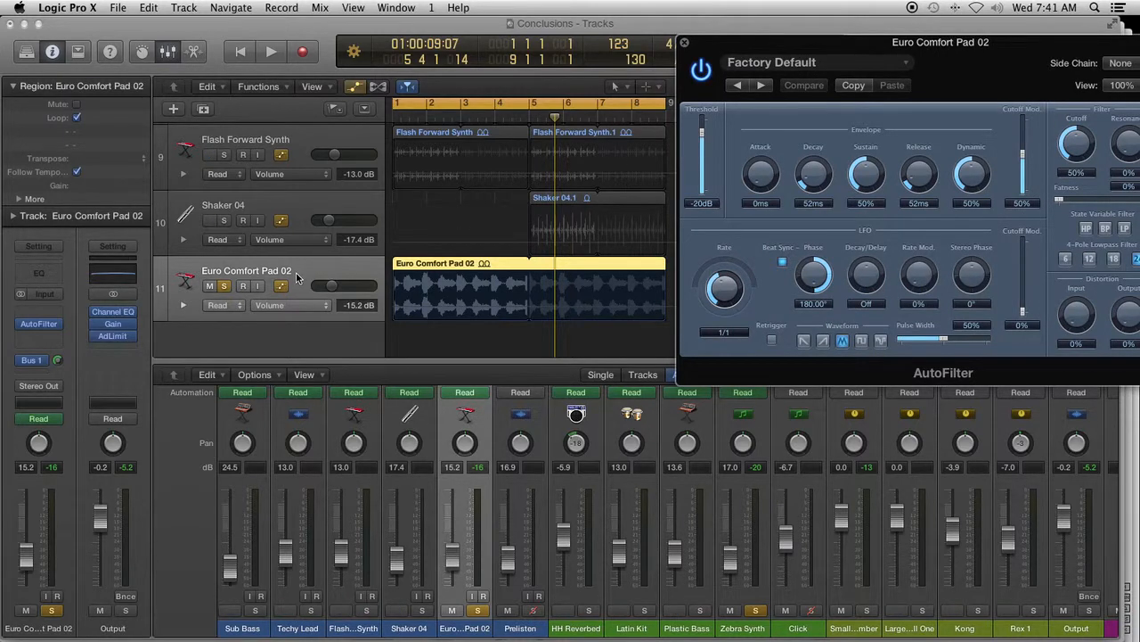
# - Show the Resonance Smart Control as the automation parameter on the Euro Comfort Pad 02 track
pyautogui.click(327, 308)
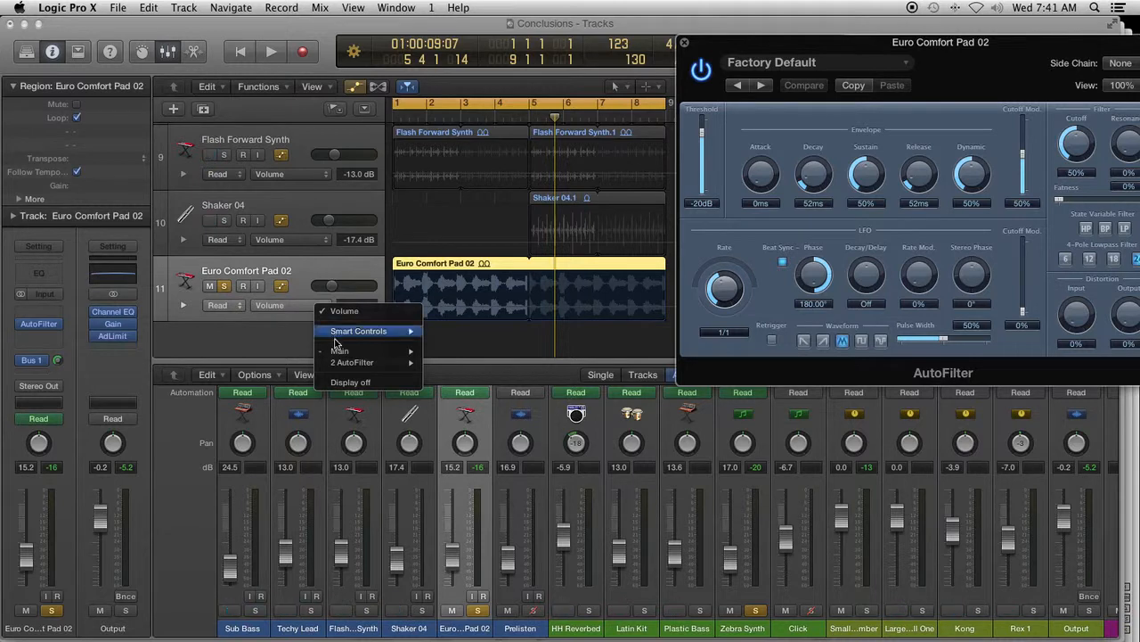
pyautogui.moveTo(340, 364)
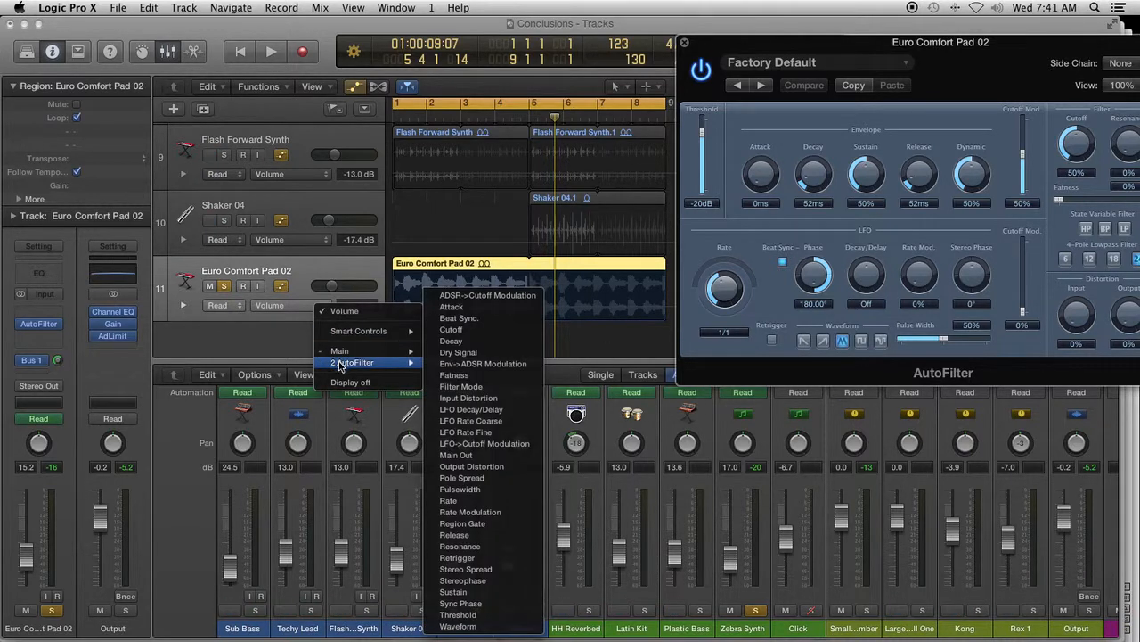
pyautogui.moveTo(343, 334)
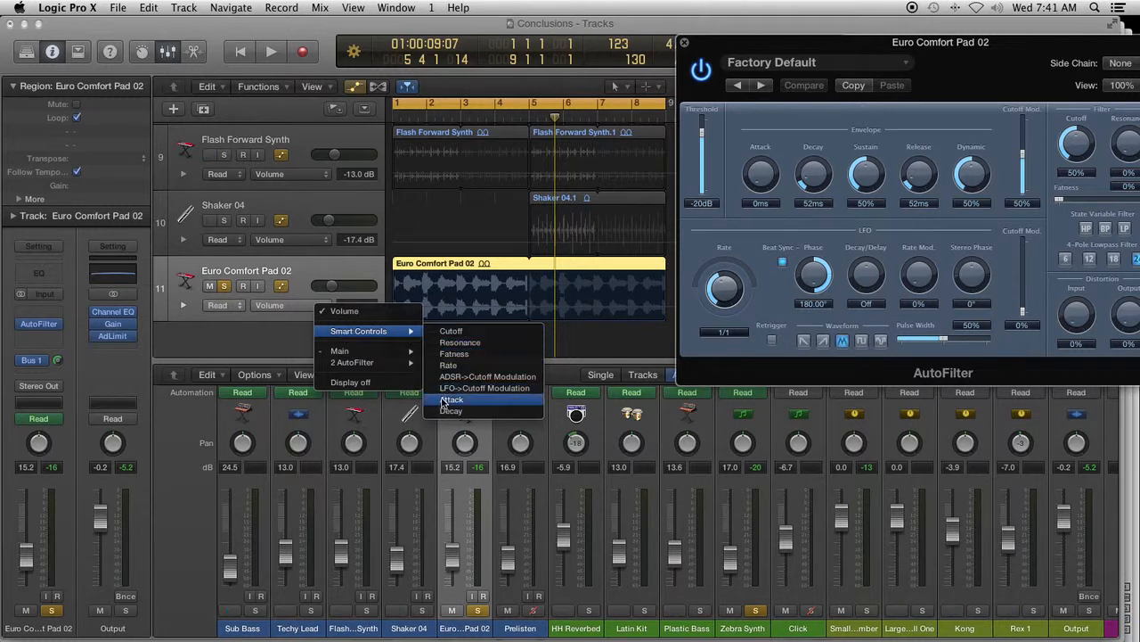
pyautogui.click(466, 345)
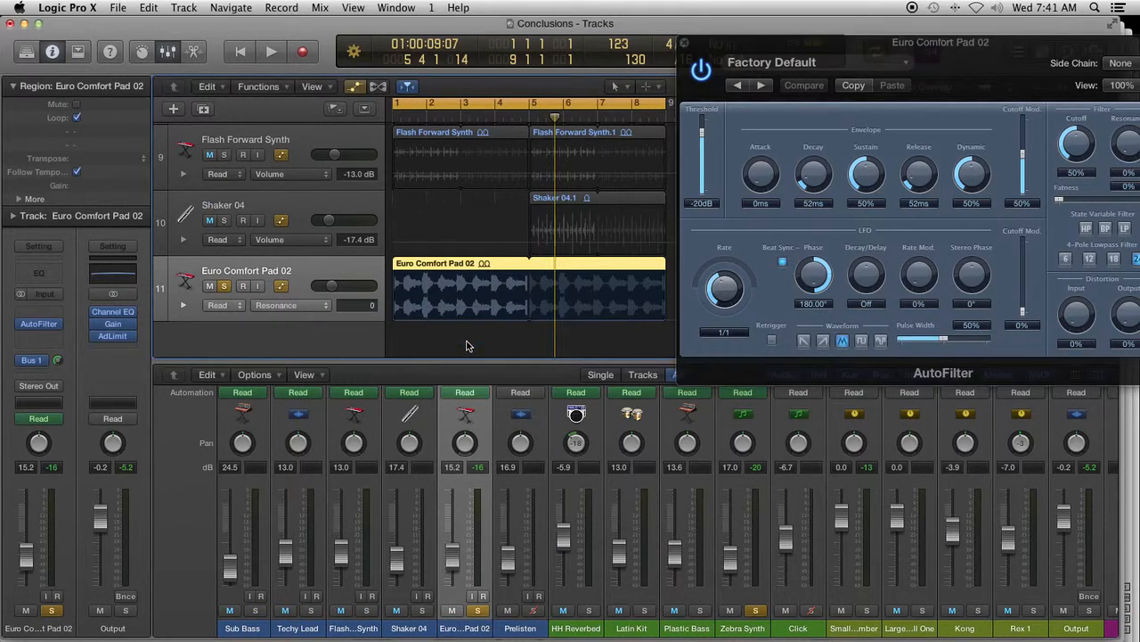
# - View the AutoFilter's Smart Controls for the pad track, and return to the mixer
pyautogui.click(140, 52)
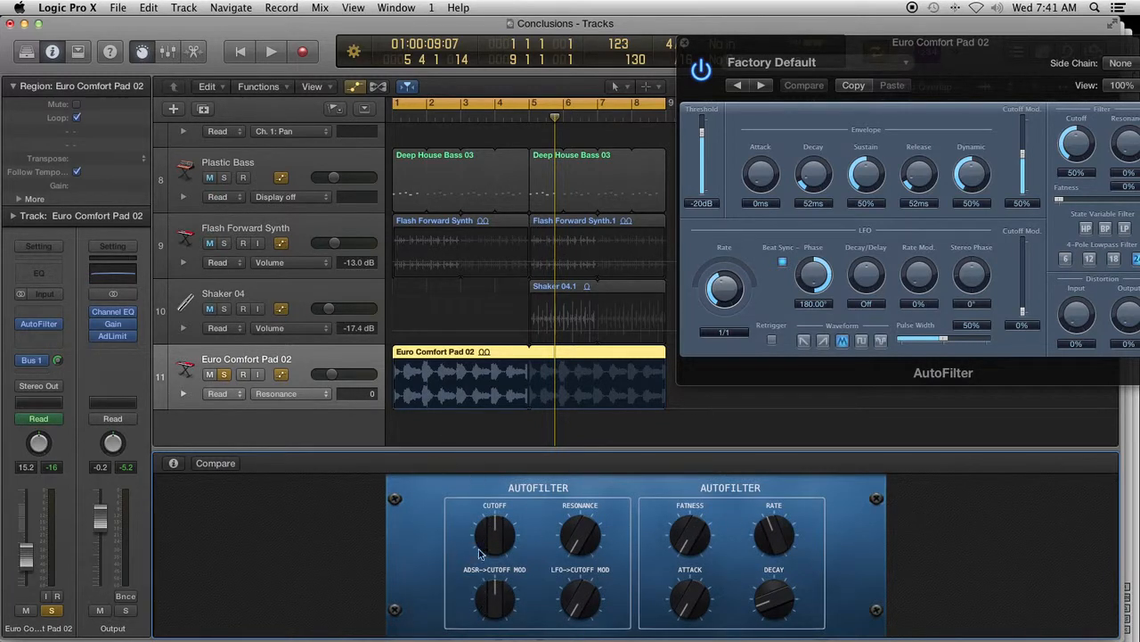
pyautogui.click(165, 52)
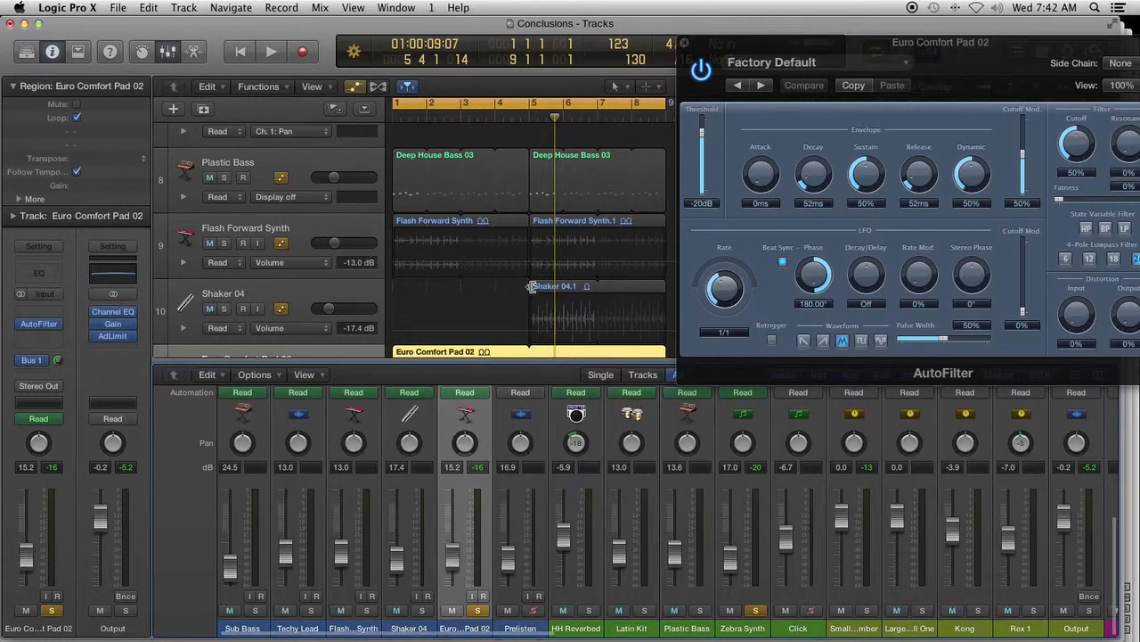
pyautogui.scroll(-4, 499, 283)
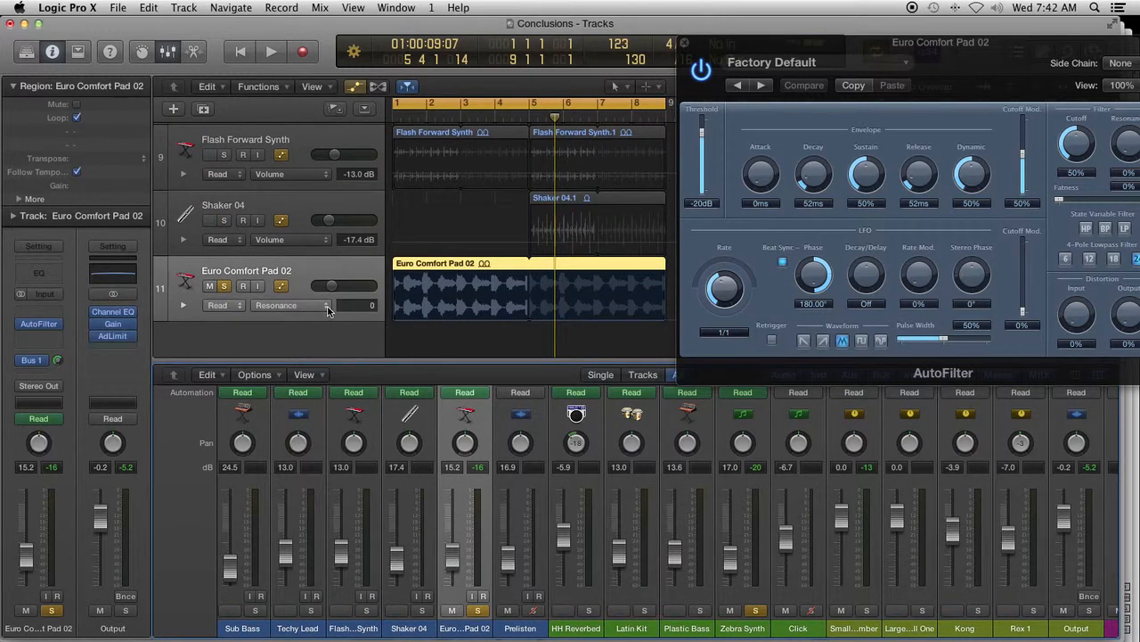
# - Set the Euro Comfort Pad 02 track's automation mode to Write and accept the warning
pyautogui.click(240, 309)
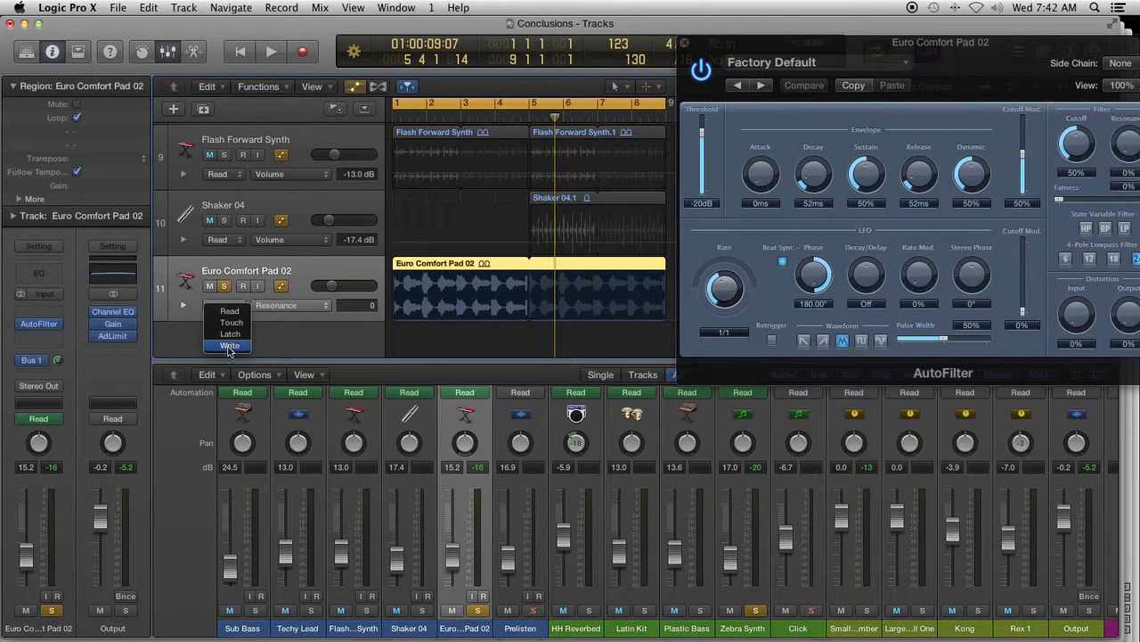
pyautogui.click(229, 346)
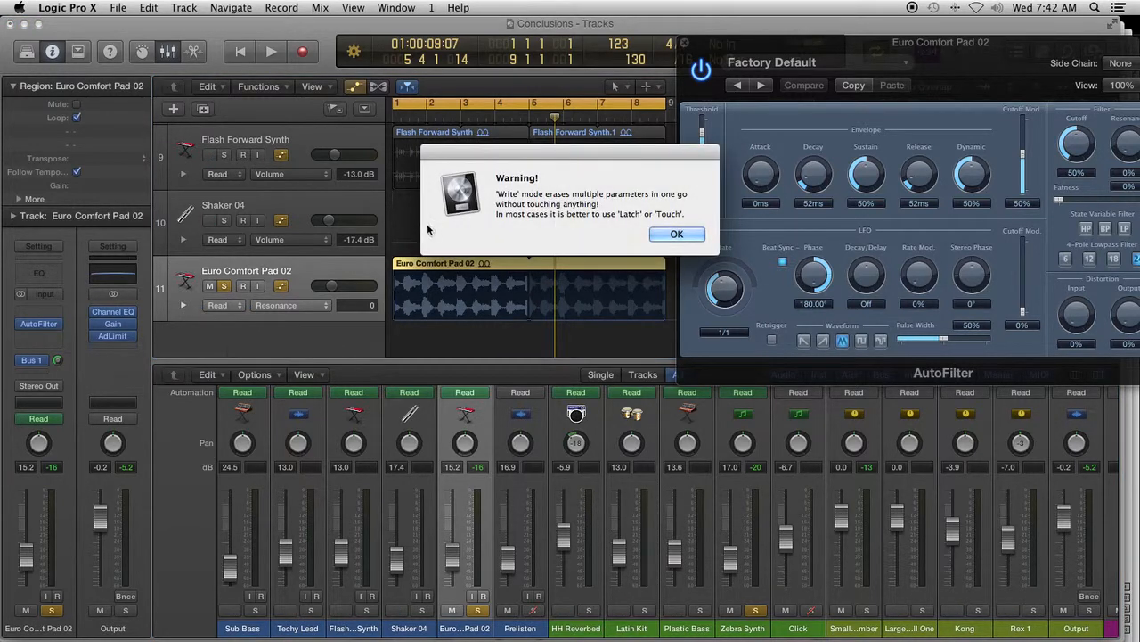
pyautogui.click(665, 235)
pyautogui.click(657, 235)
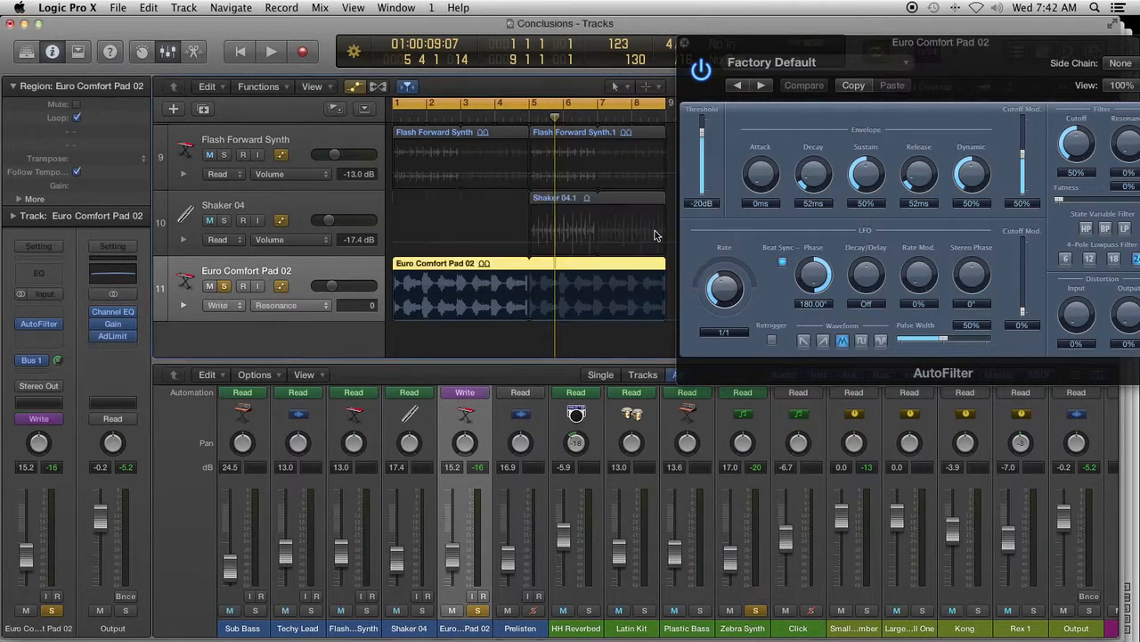
# - Set the Euro Comfort Pad 02 track to Latch mode and choose the AutoFilter's Cutoff as its automation parameter
pyautogui.click(246, 307)
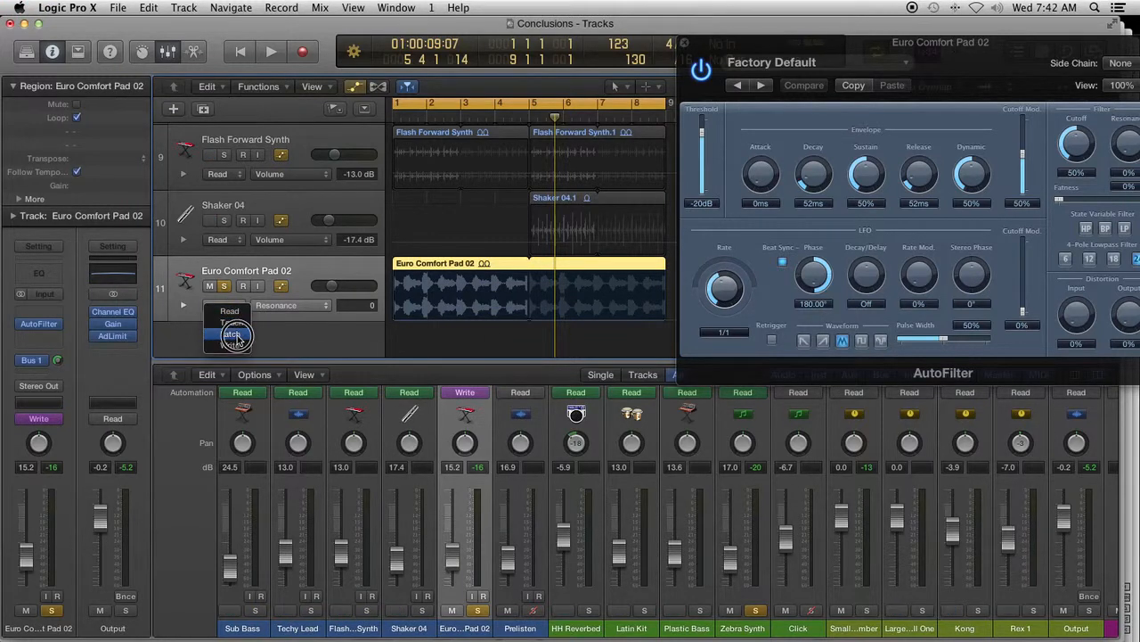
pyautogui.click(233, 334)
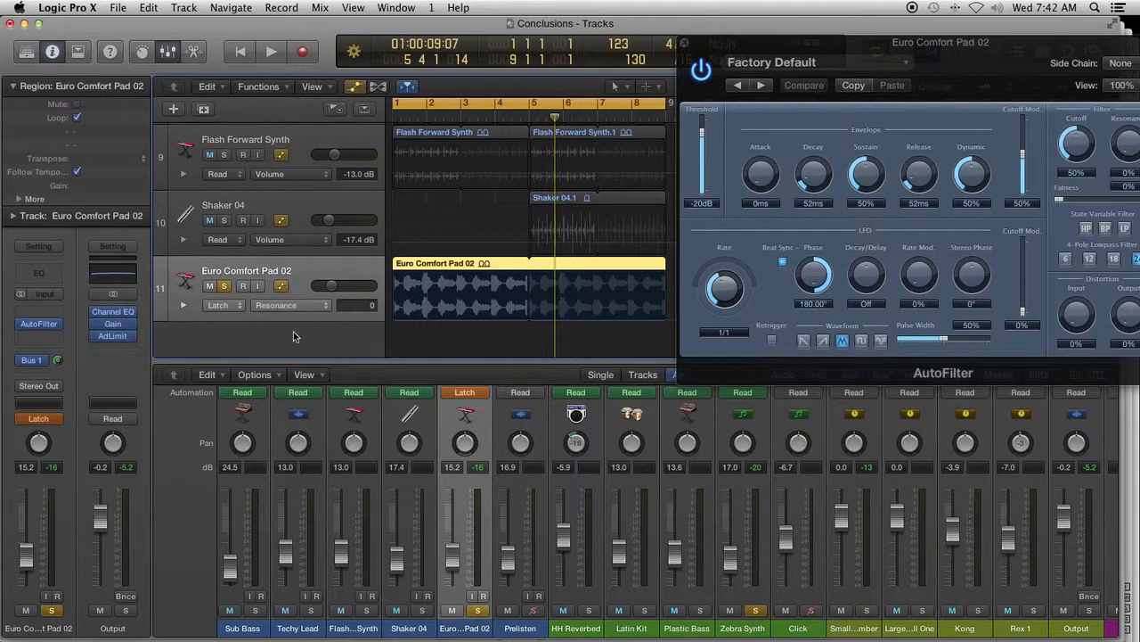
pyautogui.click(324, 307)
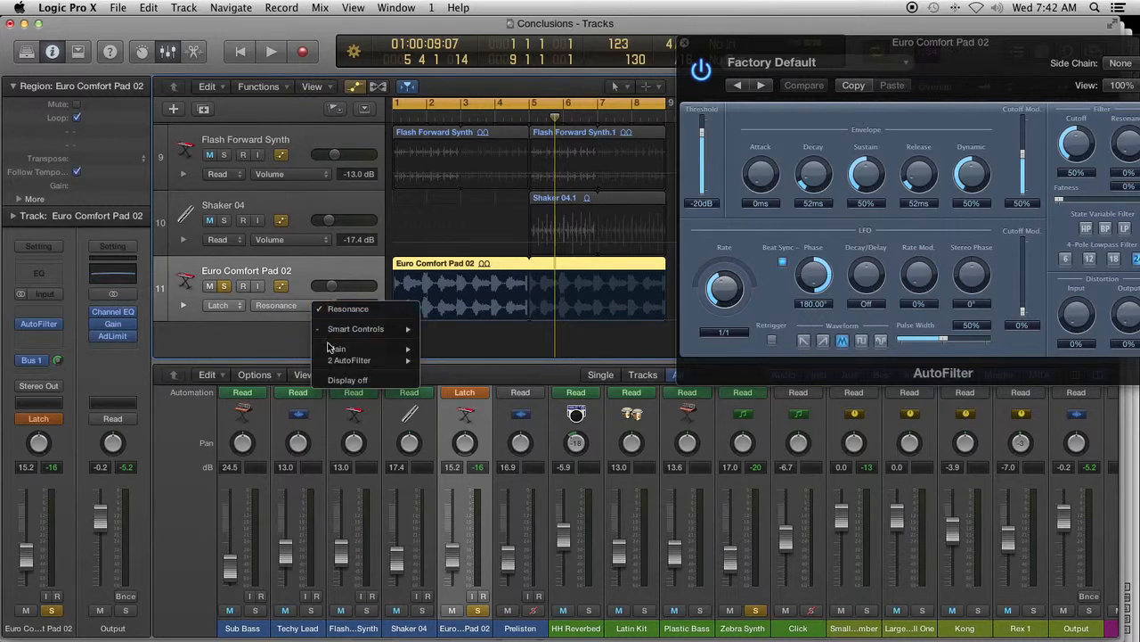
pyautogui.moveTo(333, 360)
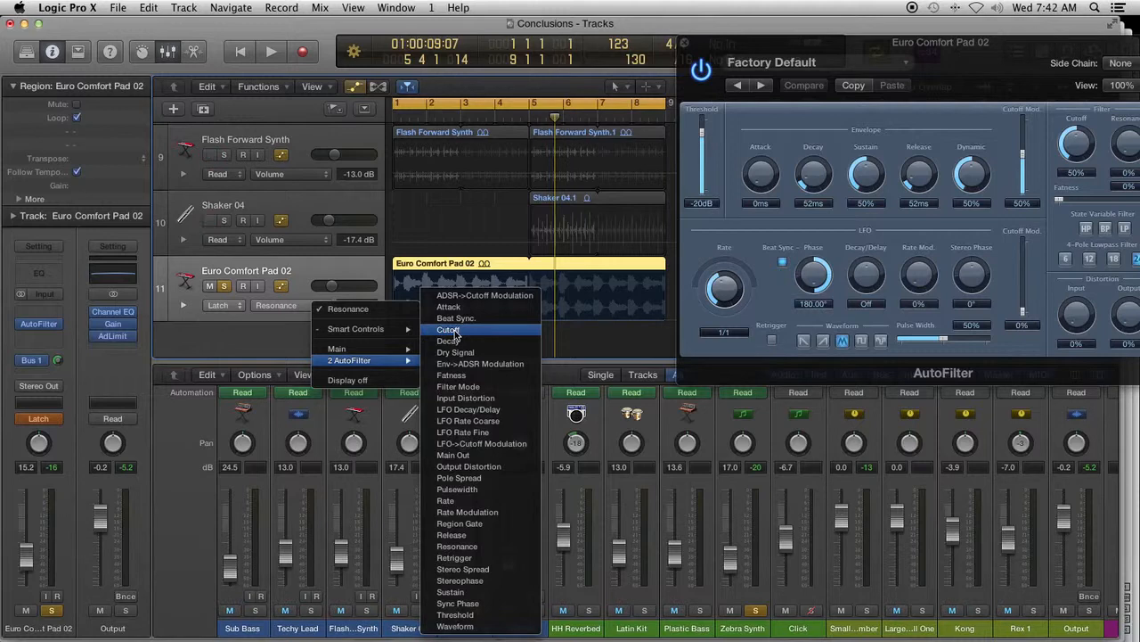
pyautogui.click(450, 329)
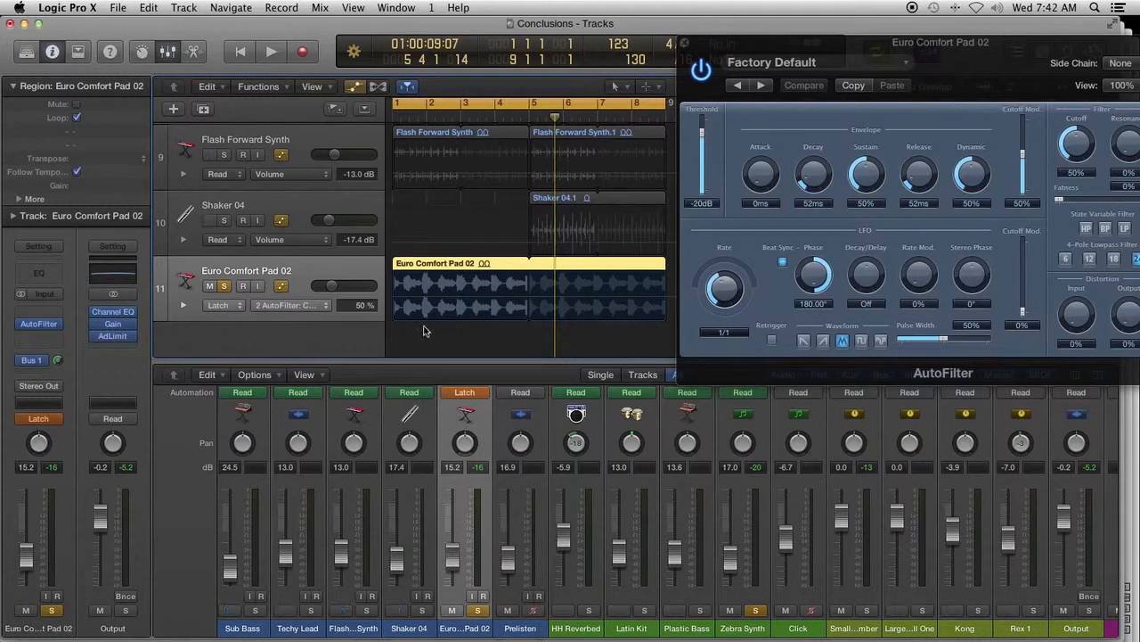
# - Create a Cutoff automation ramp across the Euro Comfort Pad 02 region, from 5 % at bar 1 to 99 % near the region's end
pyautogui.hscroll(1, 360, 347)
pyautogui.hscroll(-1, 358, 348)
pyautogui.click(402, 300)
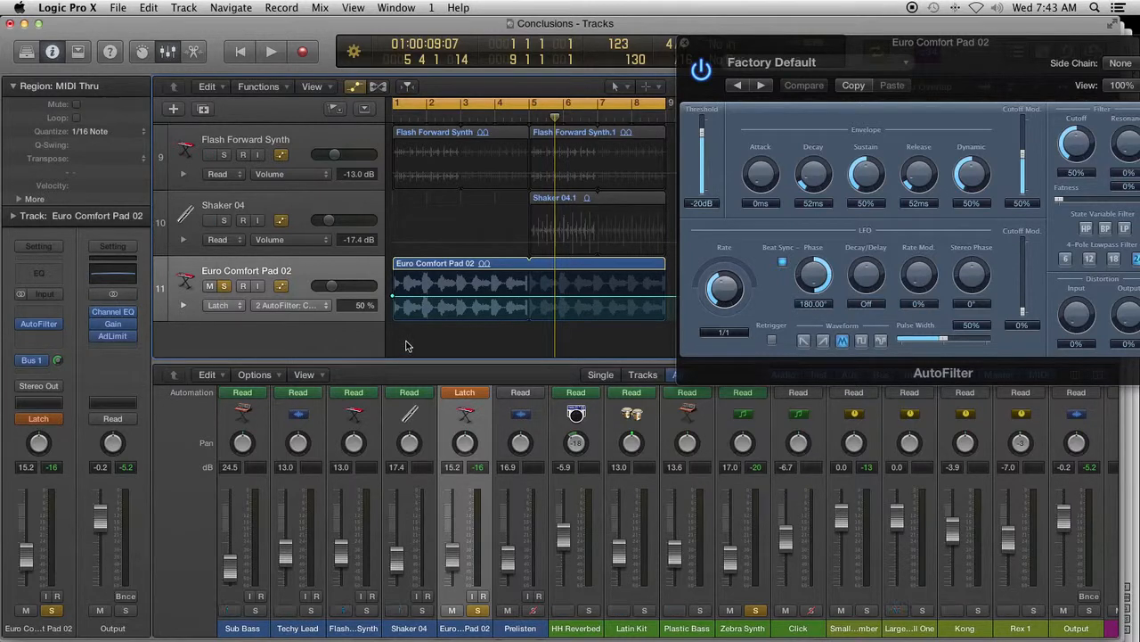
pyautogui.hscroll(1, 269, 315)
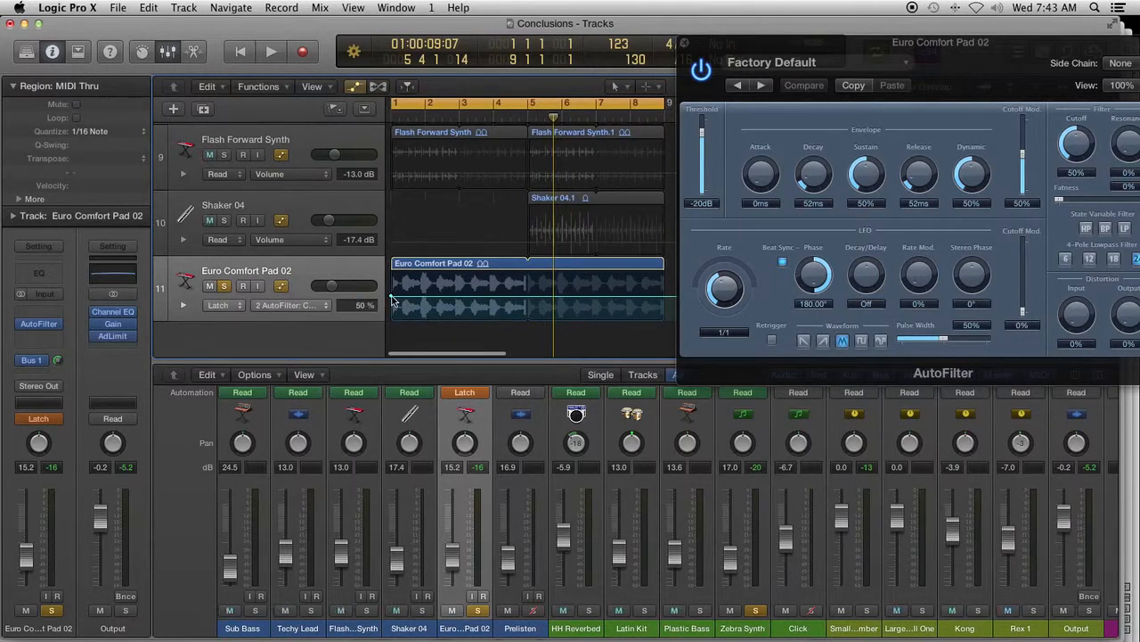
pyautogui.moveTo(390, 298); pyautogui.dragTo(391, 319)
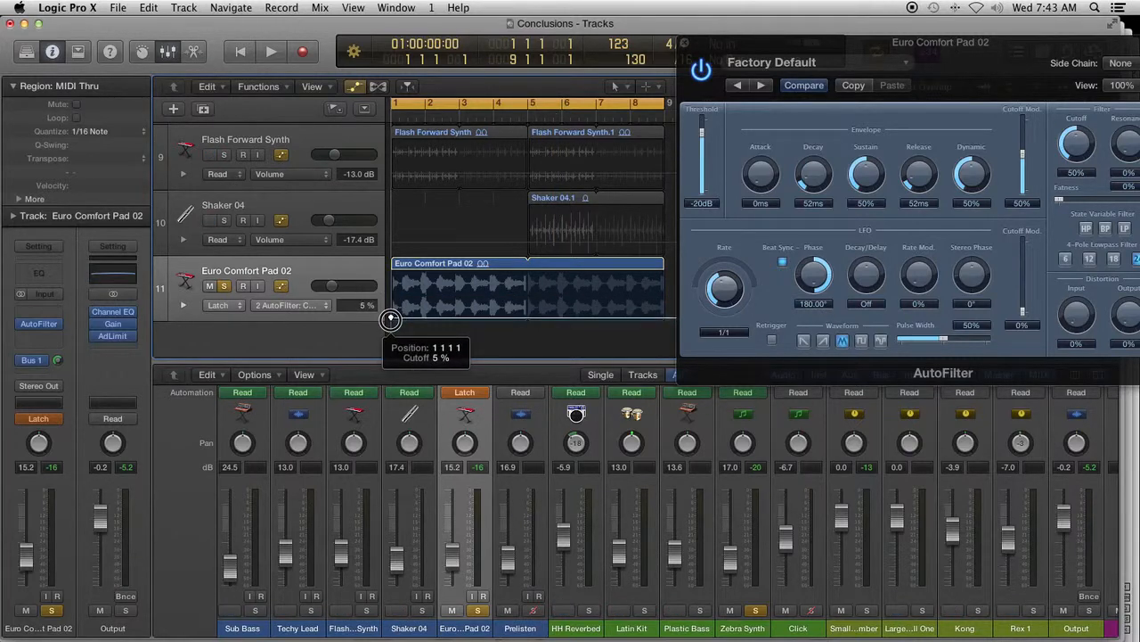
pyautogui.press('space')
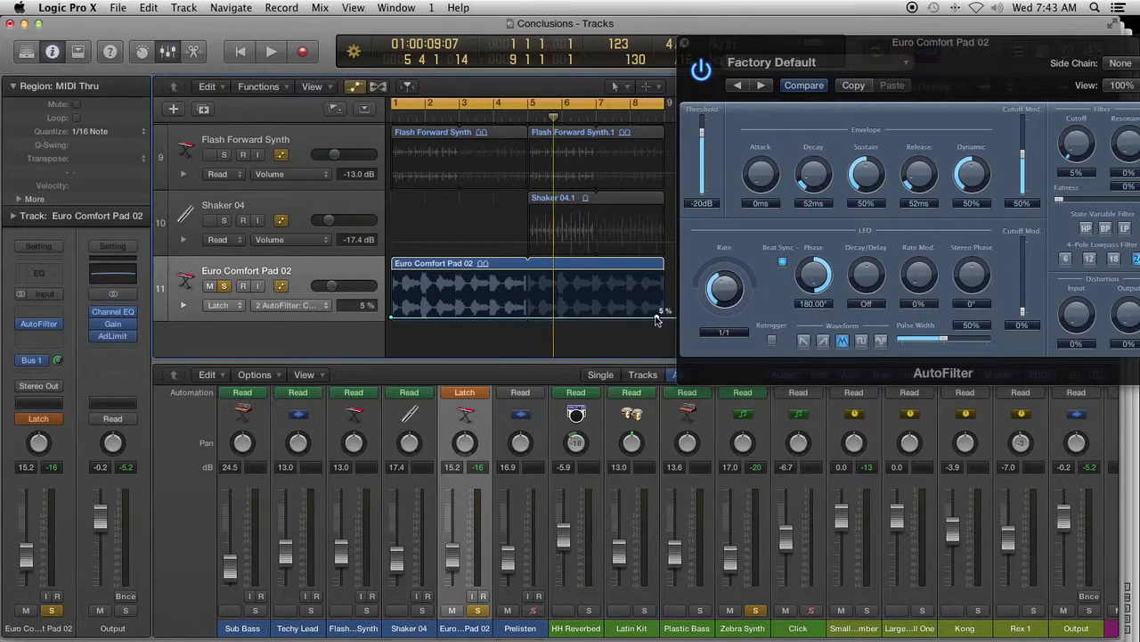
pyautogui.moveTo(657, 319); pyautogui.dragTo(657, 273)
pyautogui.press('space')
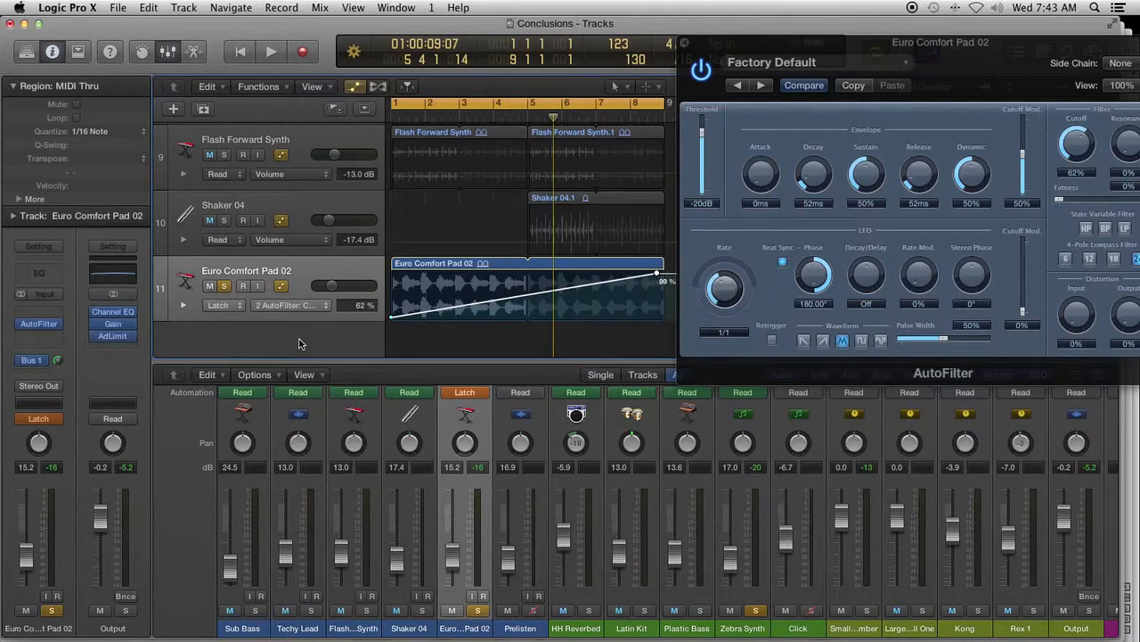
# - Play the arrangement from the beginning to check the AutoFilter Cutoff ramp on the pad
pyautogui.press('Return')
pyautogui.press('space')
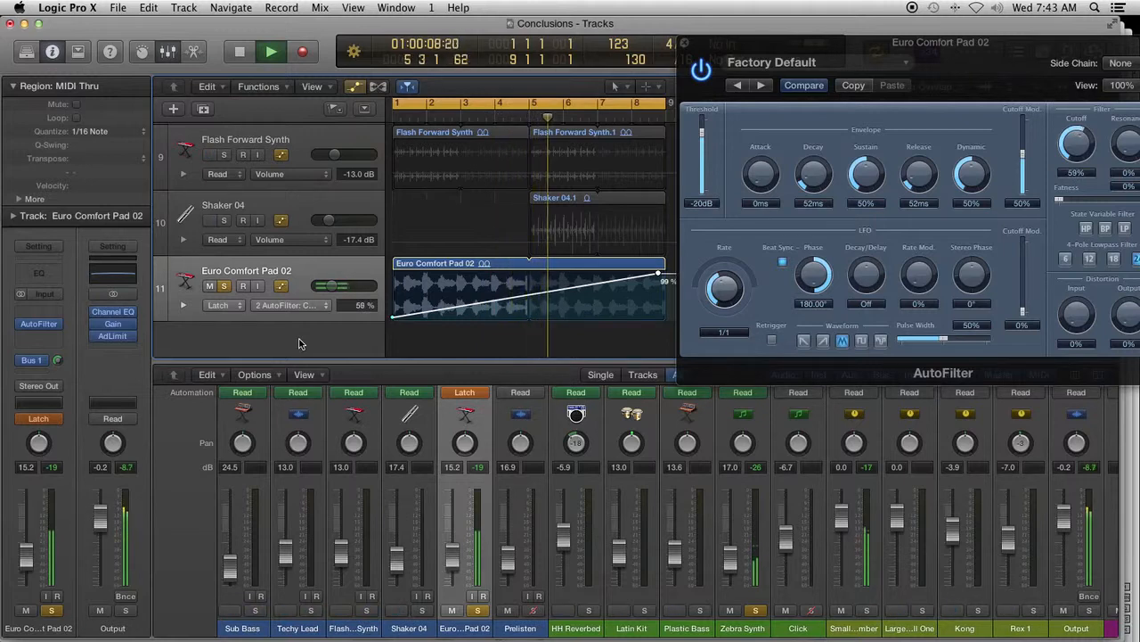
pyautogui.scroll(1, 565, 187)
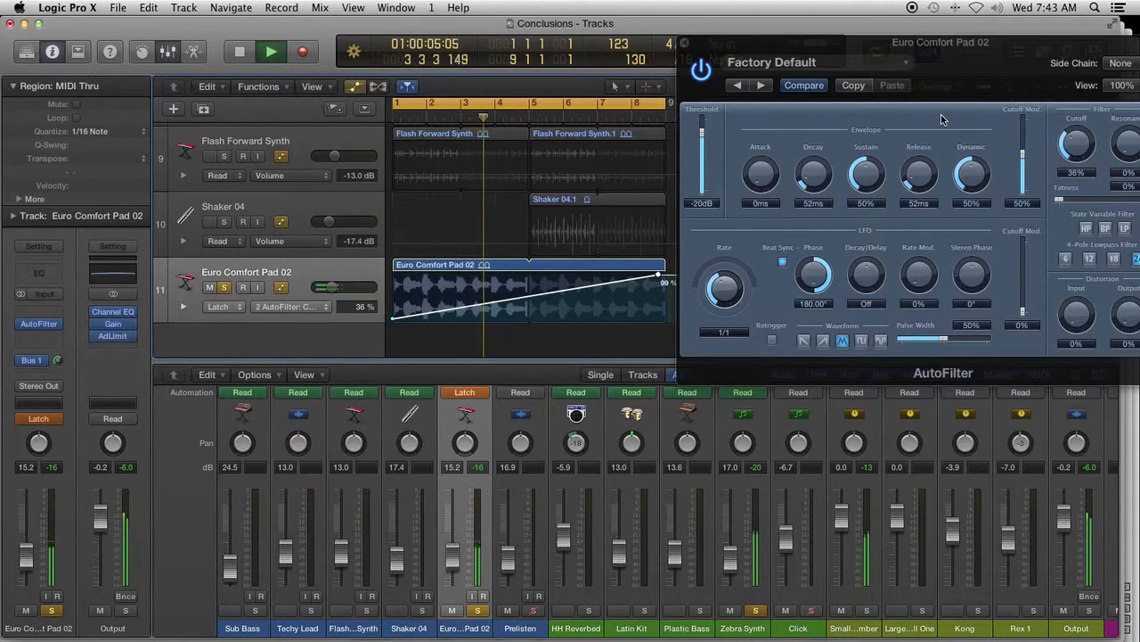
# - Set the Euro Comfort Pad 02 track's automation mode back to Read during playback, and stop playback
pyautogui.click(222, 307)
pyautogui.click(229, 312)
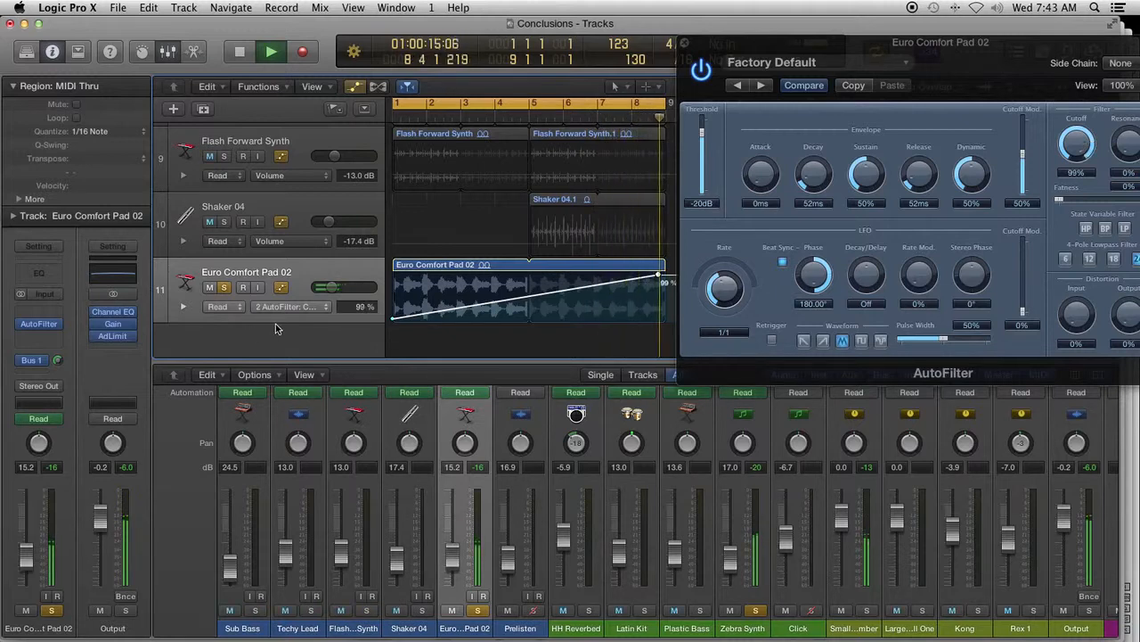
pyautogui.press('space')
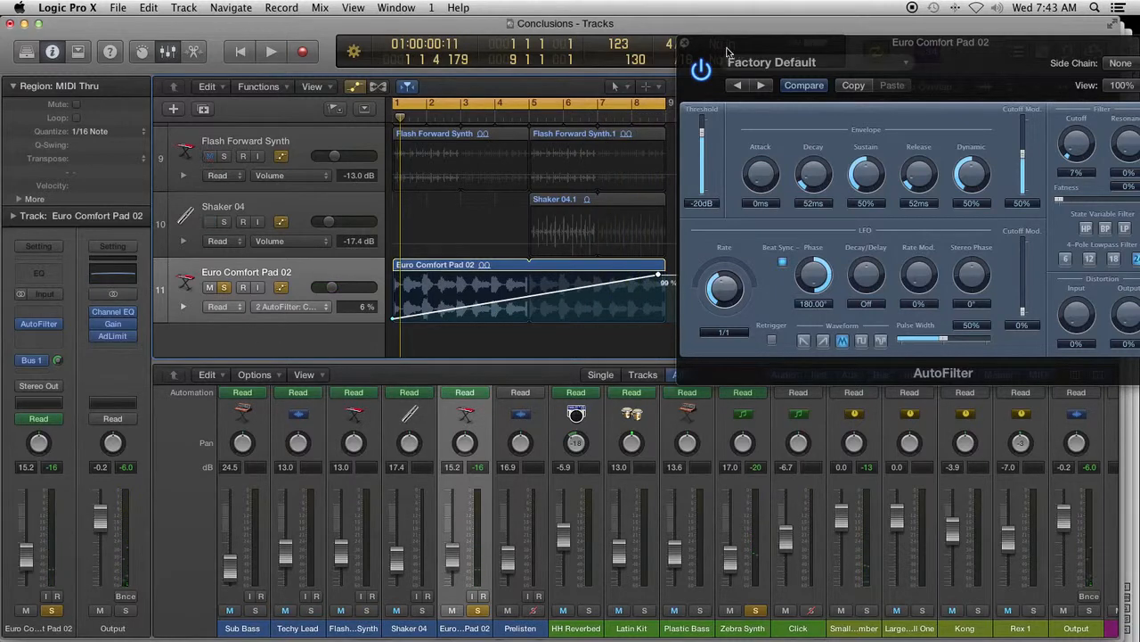
# - Close the AutoFilter window and select the Euro Comfort Pad 02 region
pyautogui.click(683, 44)
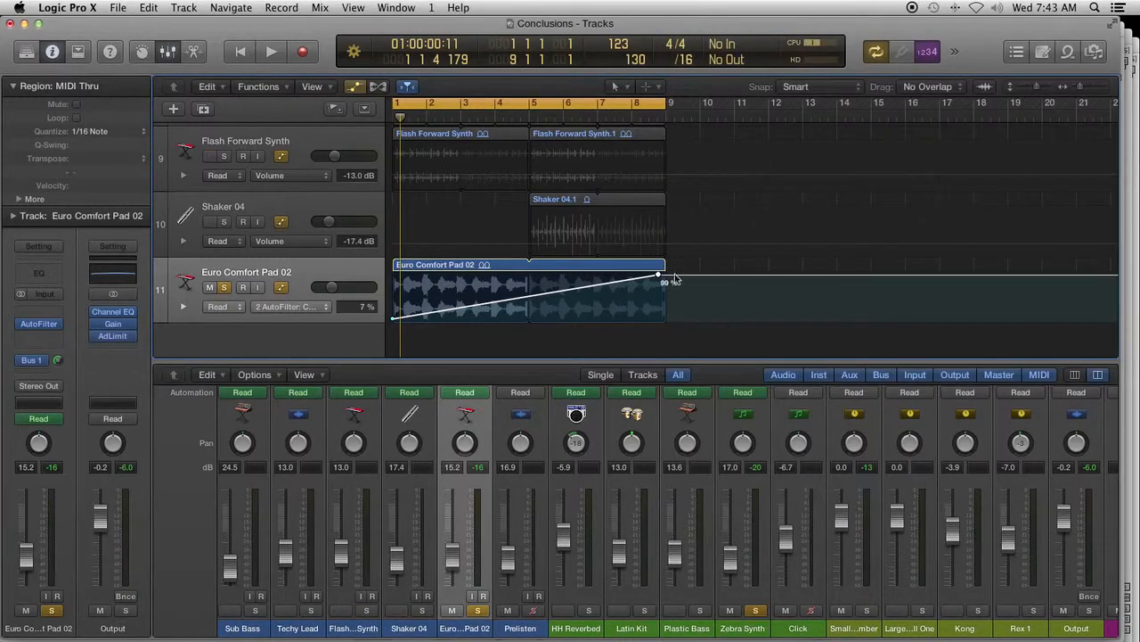
pyautogui.moveTo(680, 265); pyautogui.dragTo(439, 265)
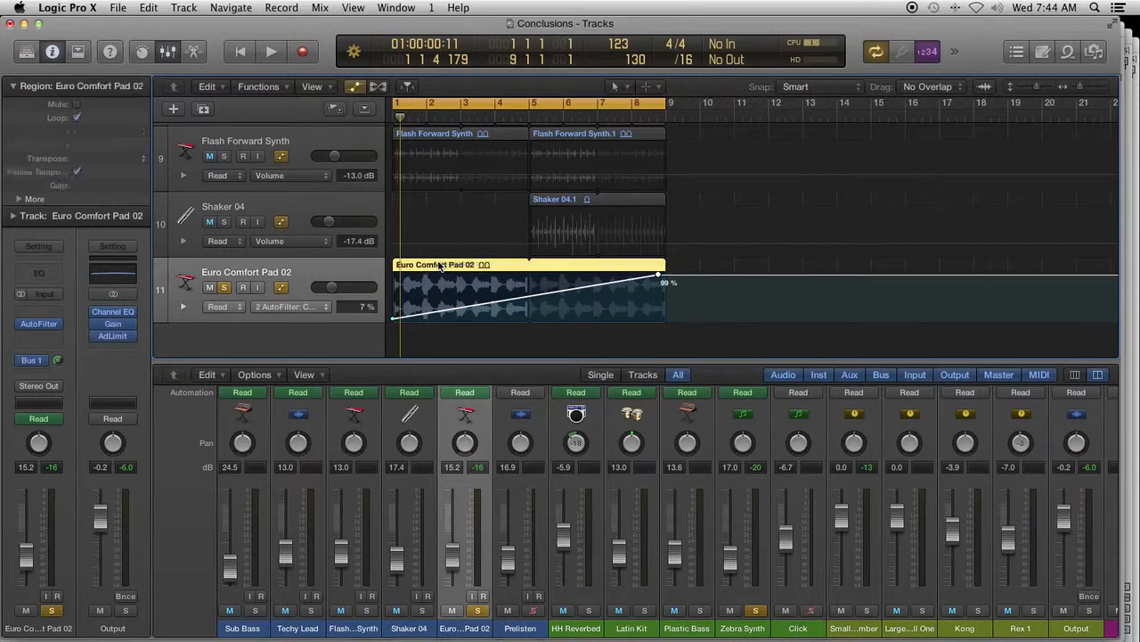
# - Copy the Euro Comfort Pad 02 region and paste it at bar 9 on the same track without copying the automation data
pyautogui.click(439, 286)
pyautogui.rightClick(442, 266)
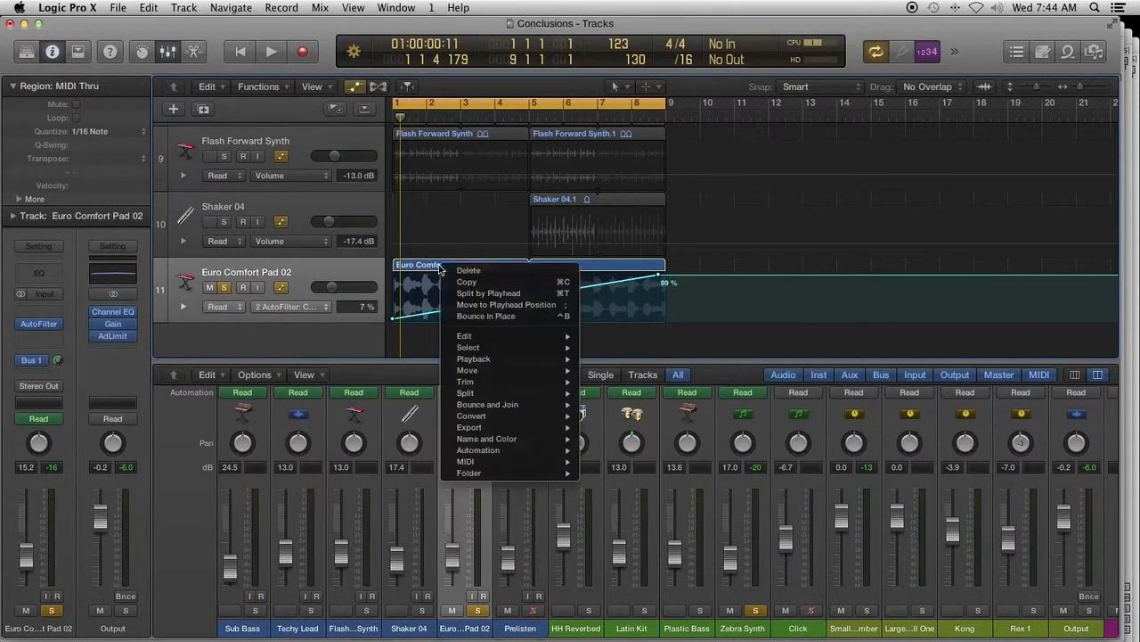
pyautogui.click(465, 283)
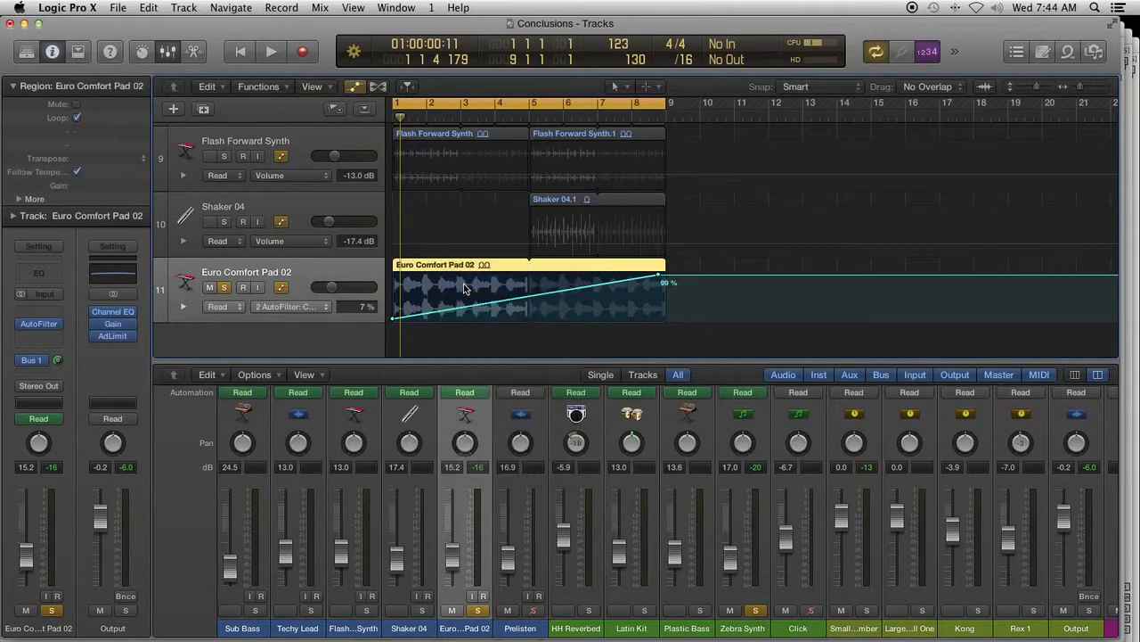
pyautogui.moveTo(395, 115); pyautogui.dragTo(664, 117)
pyautogui.rightClick(685, 271)
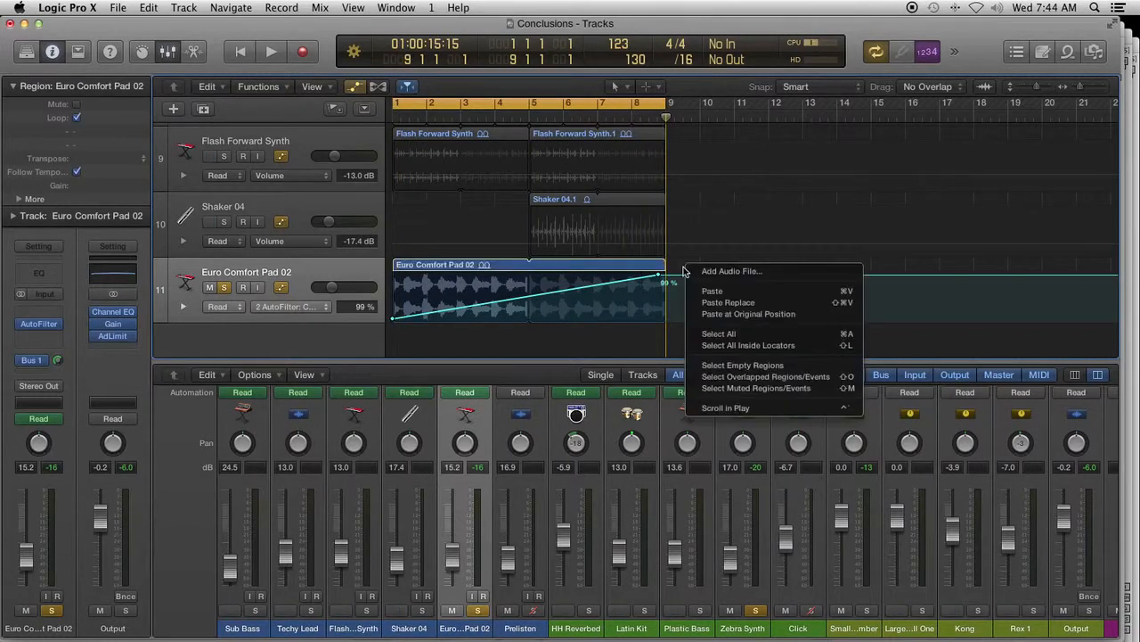
pyautogui.click(709, 291)
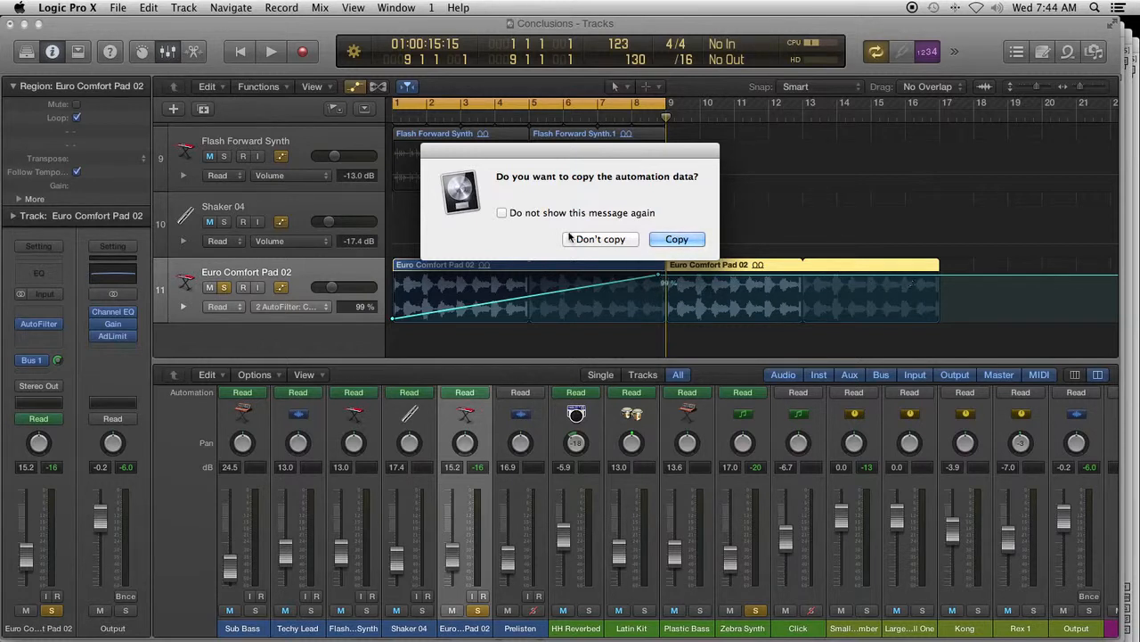
pyautogui.click(601, 240)
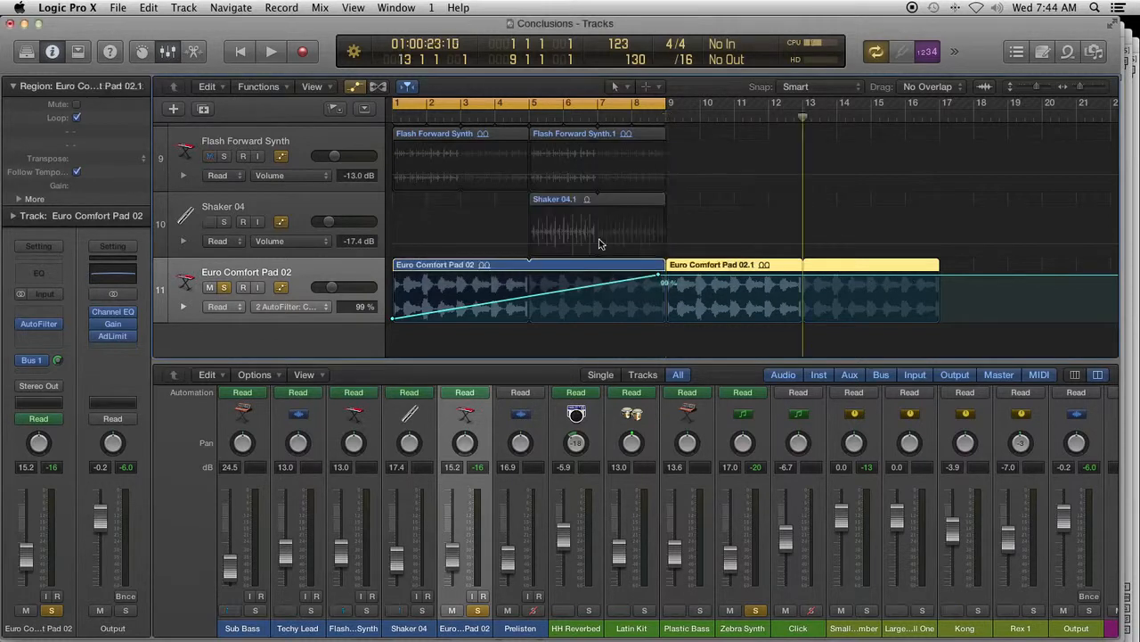
# - Add a Cutoff automation point near the end of the pasted pad region and lower it to 15 %
pyautogui.click(933, 278)
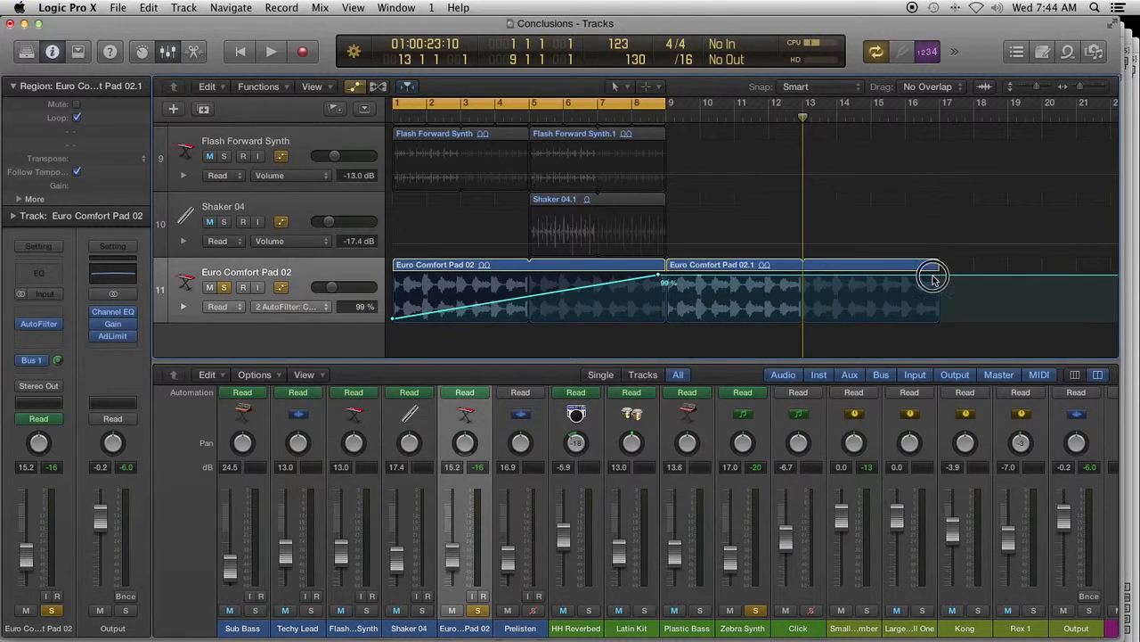
pyautogui.moveTo(933, 278); pyautogui.dragTo(933, 314)
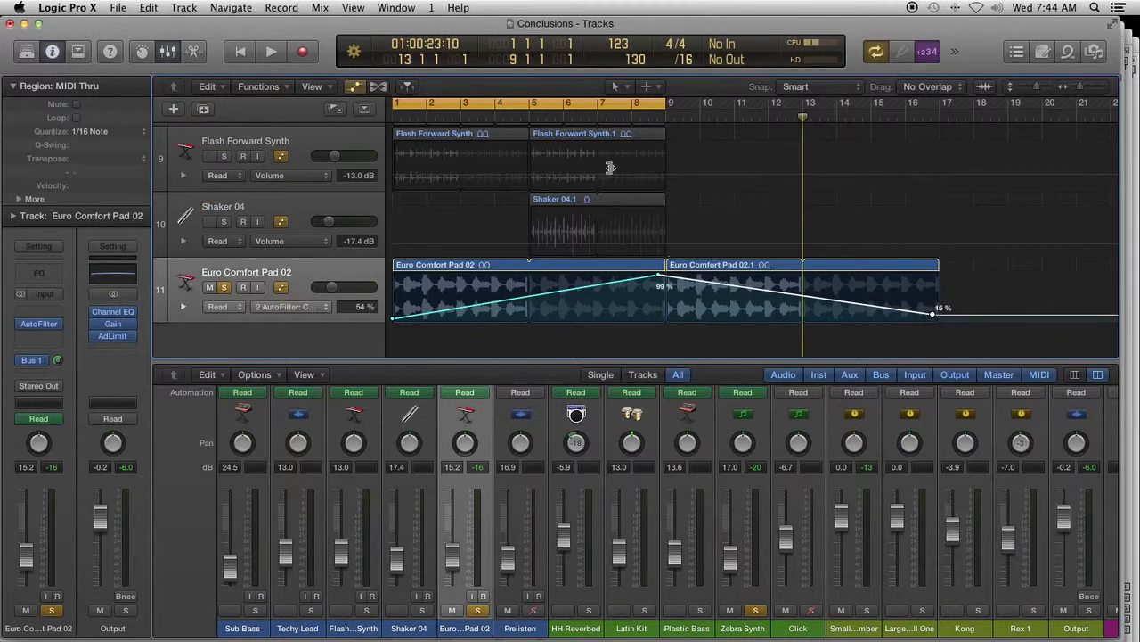
# - Extend the cycle range to bar 17 and play from bar 1 to check the pad's Cutoff automation, stopping playback when done
pyautogui.moveTo(668, 103); pyautogui.dragTo(922, 124)
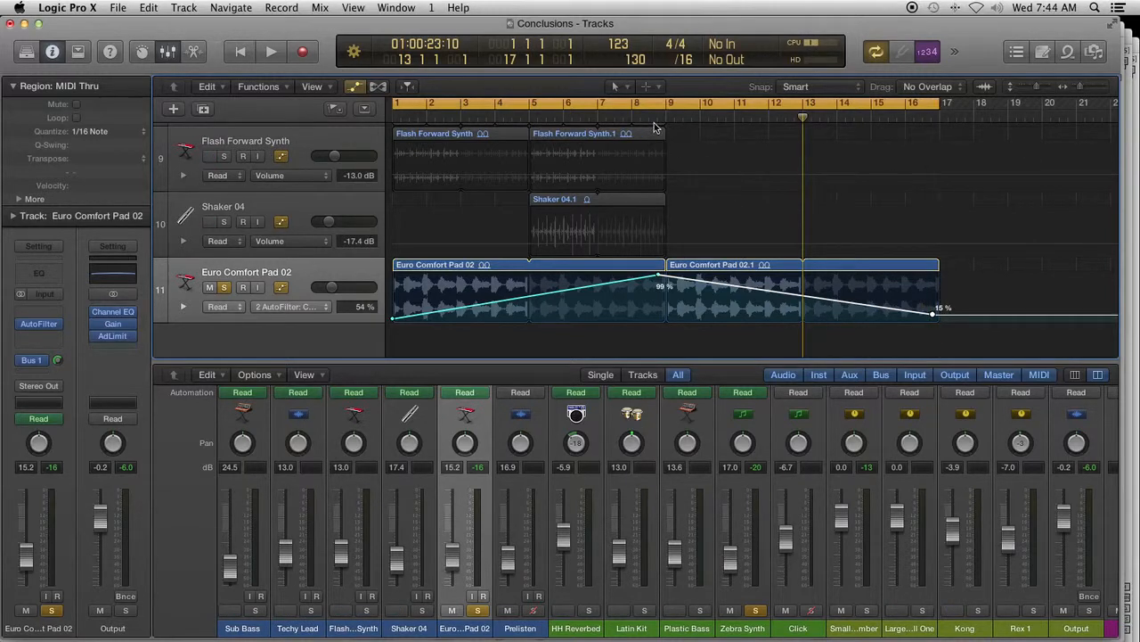
pyautogui.press('space')
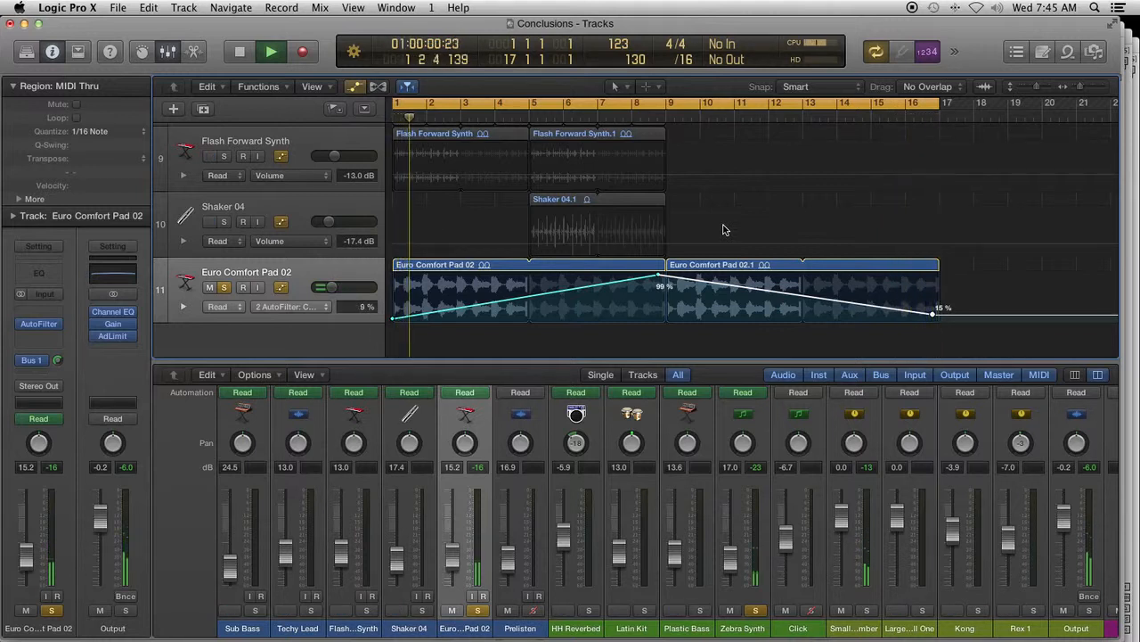
pyautogui.press('space')
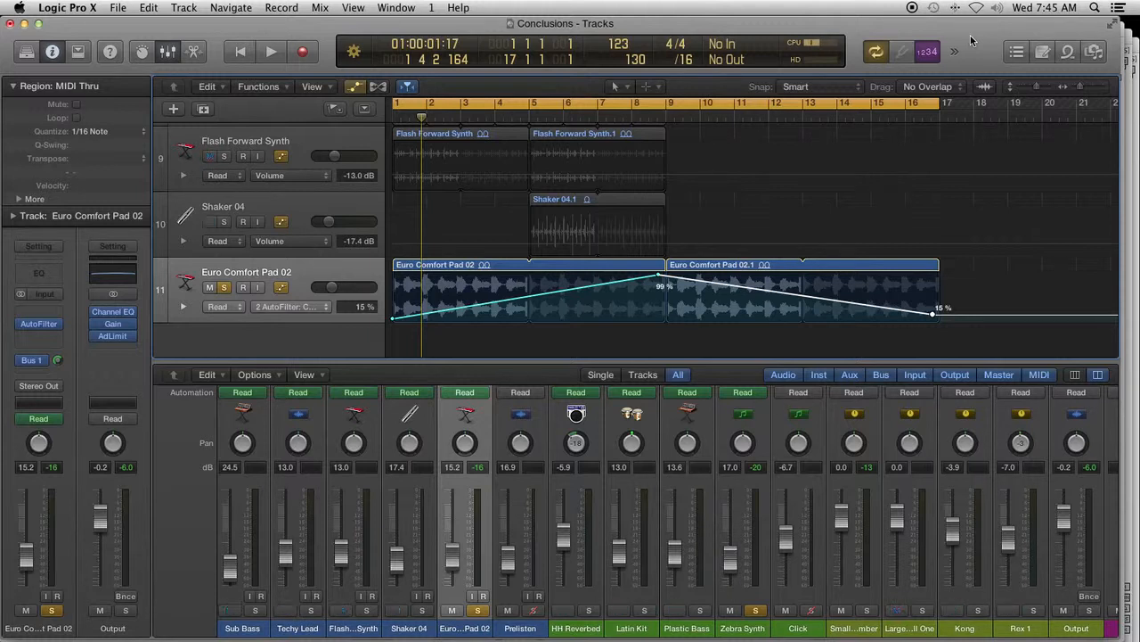
# - Switch to Finder on Desktop 1 and view the installed Audio Units in Macintosh HD/Library/Audio/Plug-Ins/Components
pyautogui.hotkey('ctrl', 'Up')
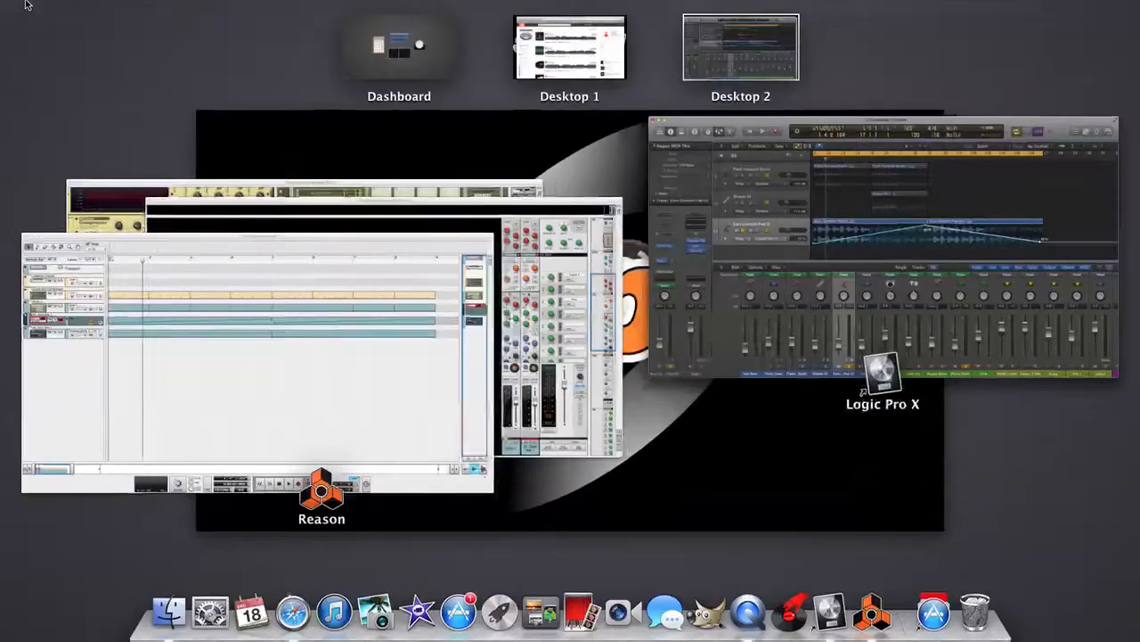
pyautogui.click(538, 64)
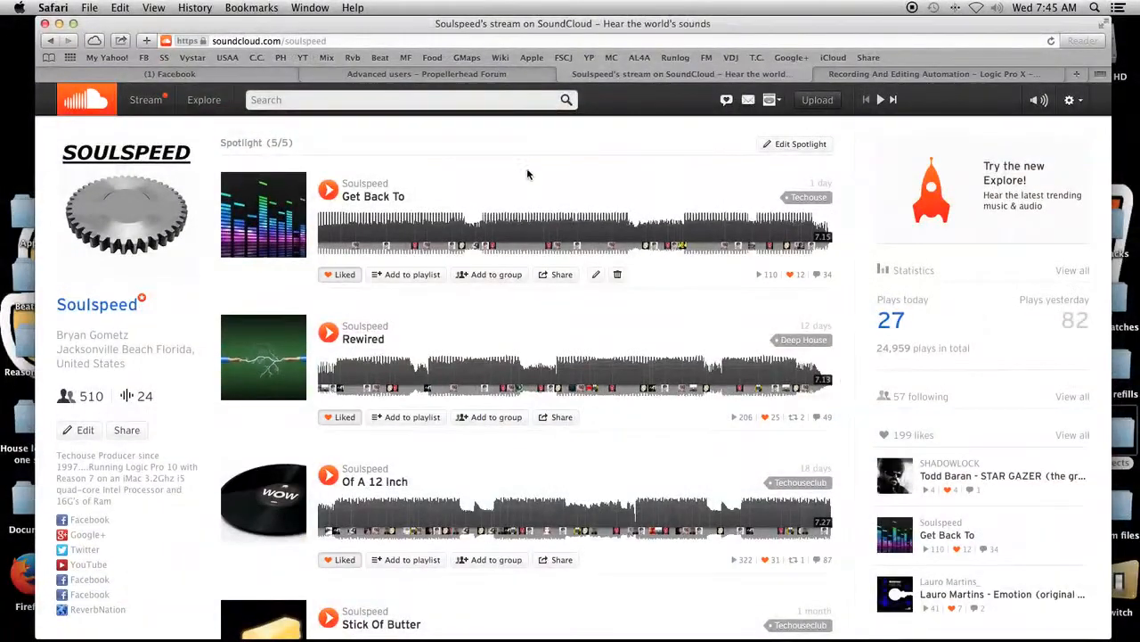
pyautogui.moveTo(189, 636)
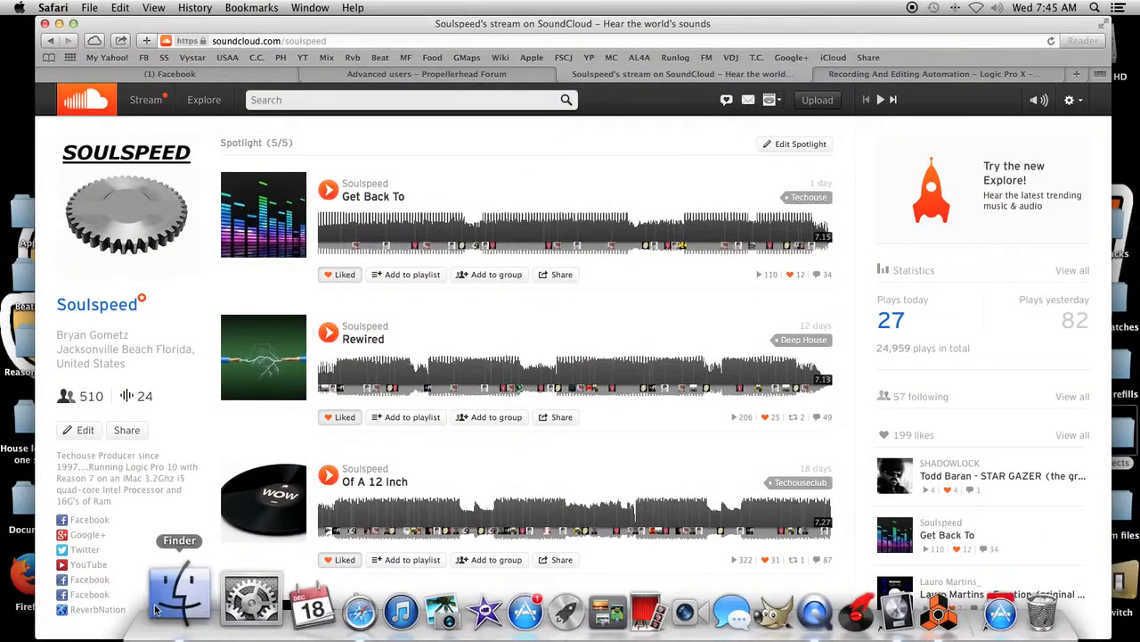
pyautogui.click(167, 603)
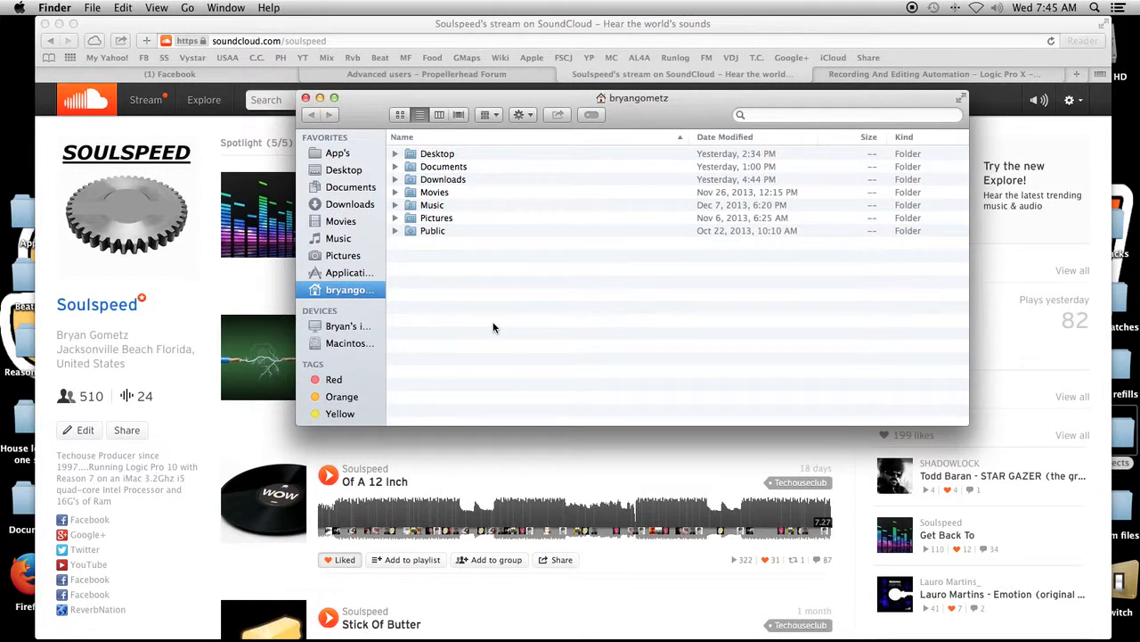
pyautogui.click(344, 346)
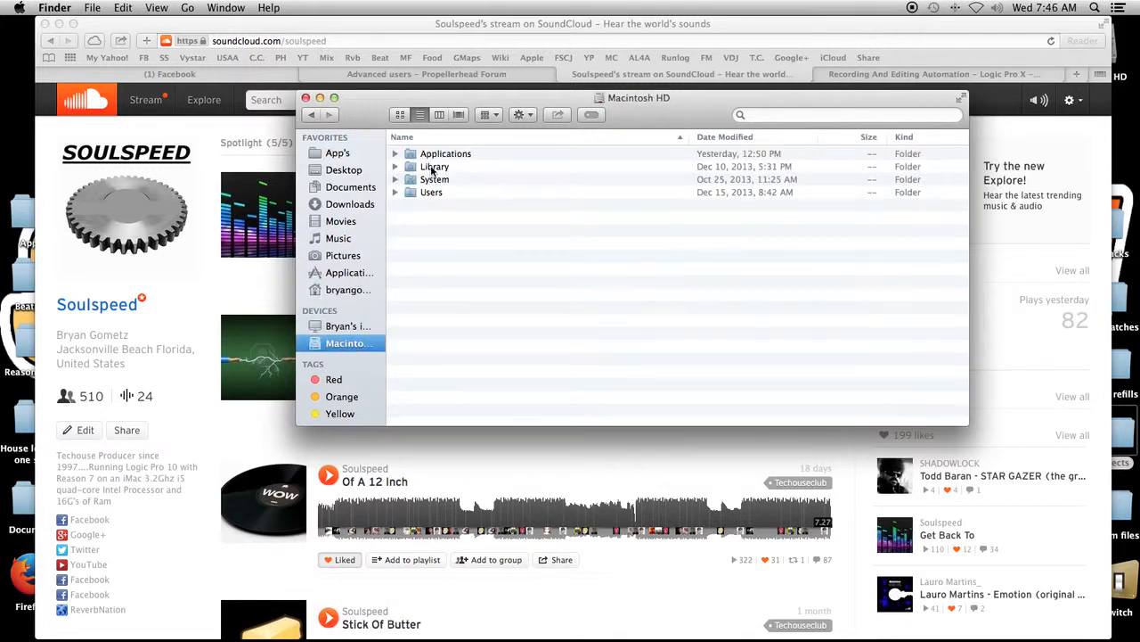
pyautogui.doubleClick(434, 168)
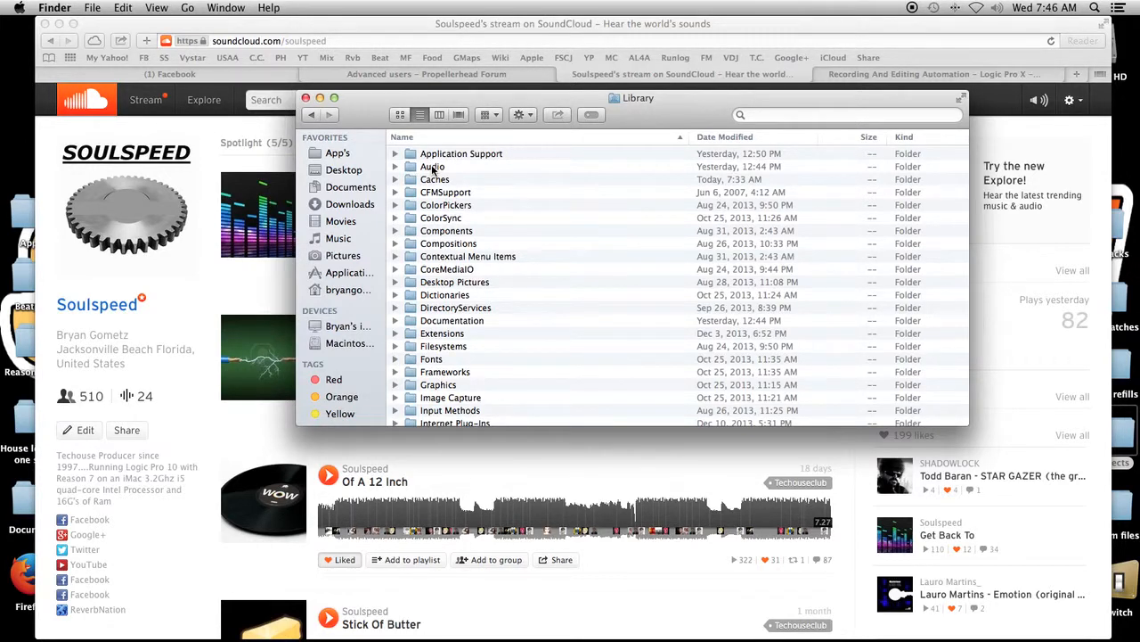
pyautogui.doubleClick(434, 167)
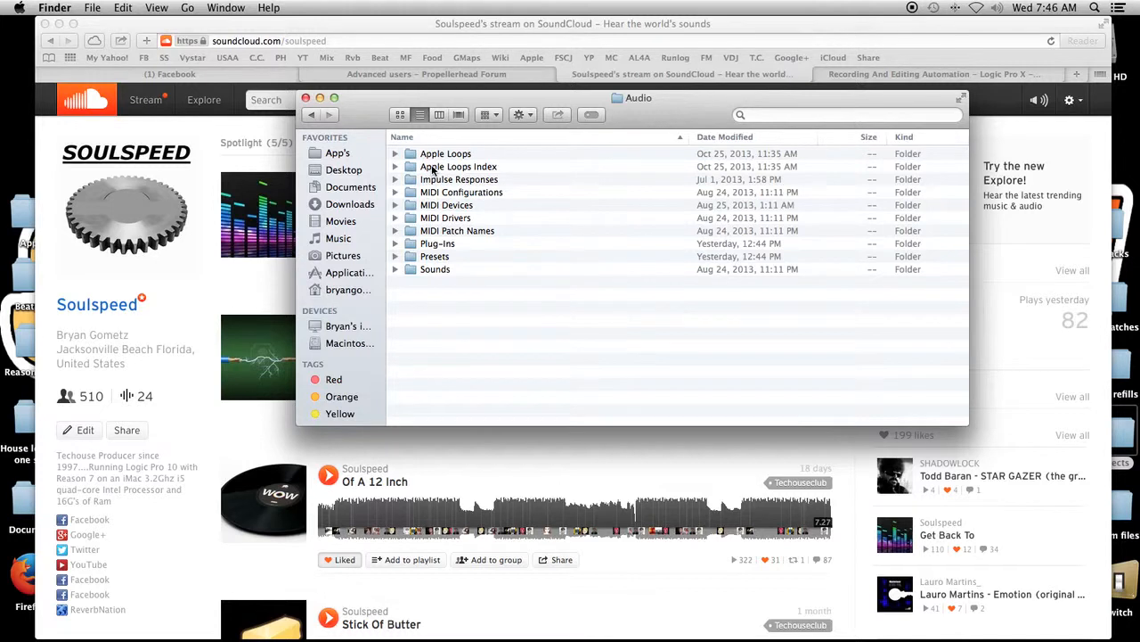
pyautogui.doubleClick(440, 244)
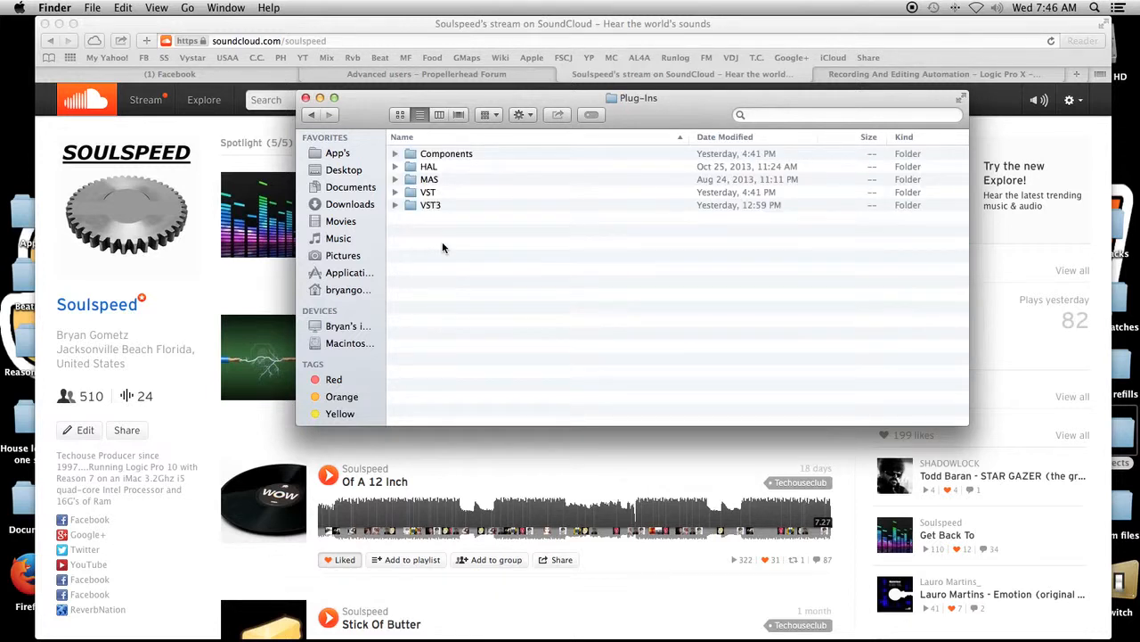
pyautogui.doubleClick(447, 155)
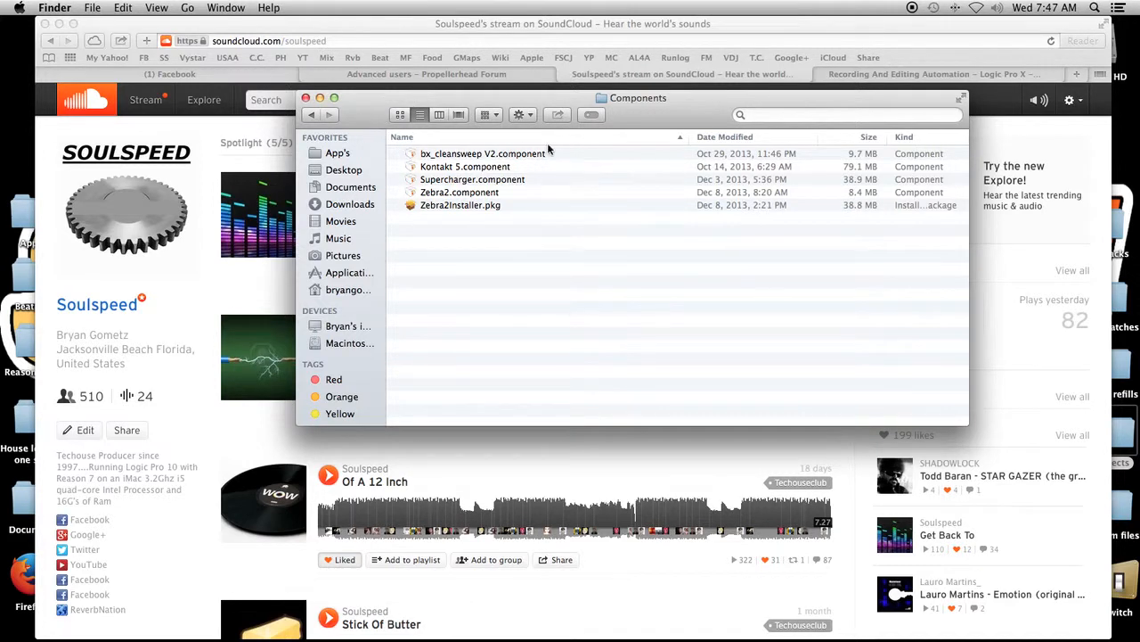
# - Close the Finder window and switch back to Logic Pro X on Desktop 2
pyautogui.click(306, 97)
pyautogui.moveTo(2, 4)
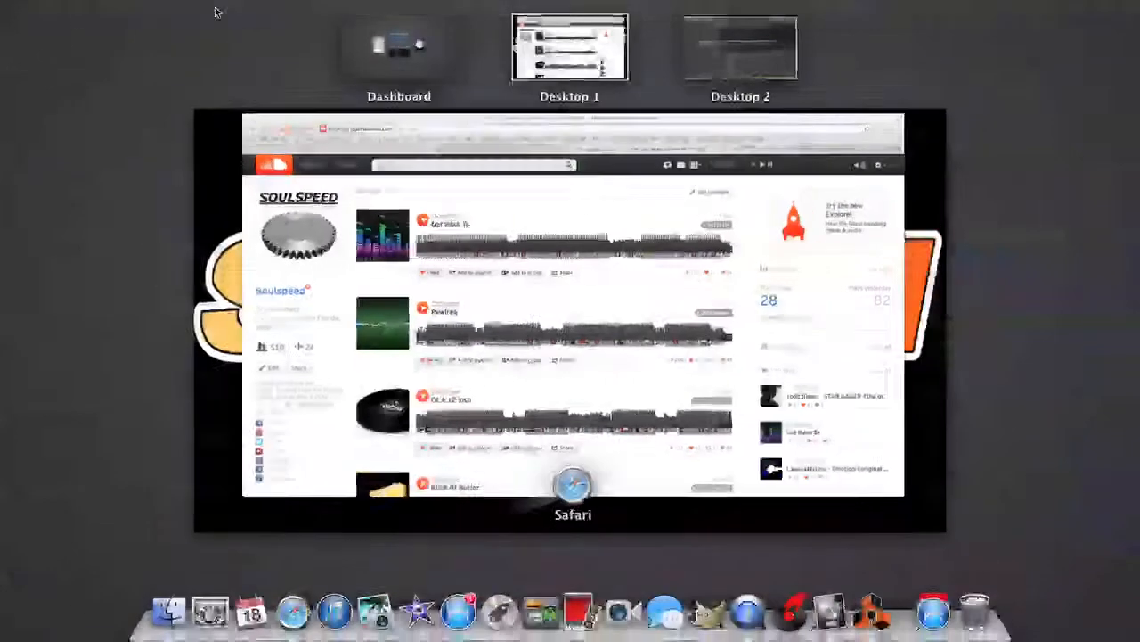
pyautogui.click(757, 55)
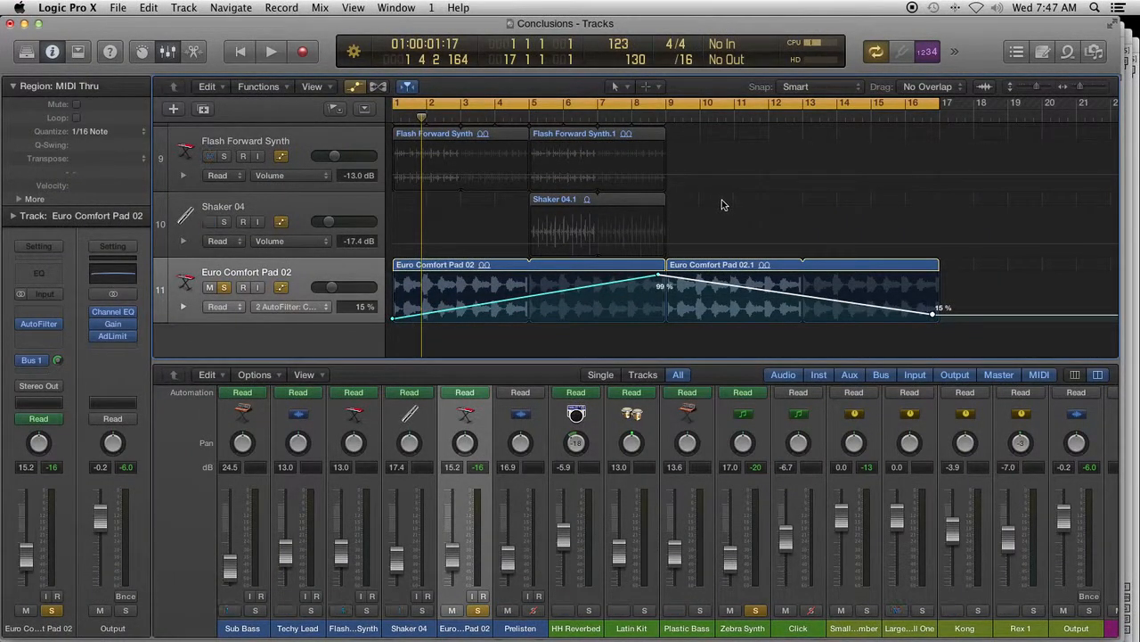
# - Create one new software instrument track routed to Output 1 + 2, with Open Library enabled
pyautogui.click(174, 108)
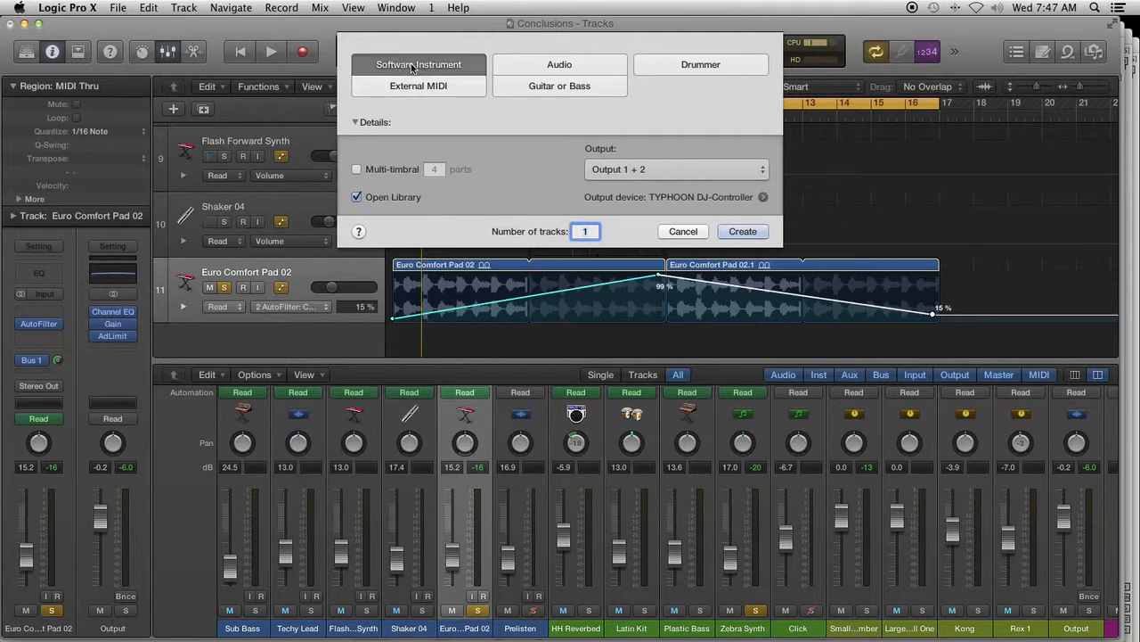
pyautogui.click(740, 232)
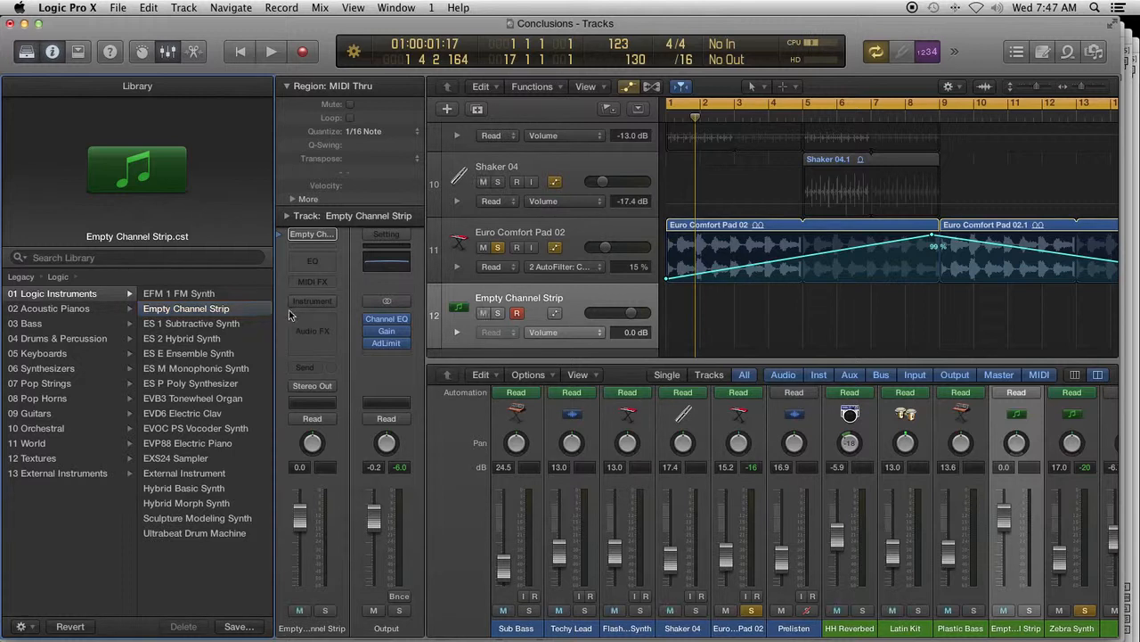
# - Browse the Audio Units instruments and MIDI-controlled effects available for the new track's empty instrument slot
pyautogui.click(314, 303)
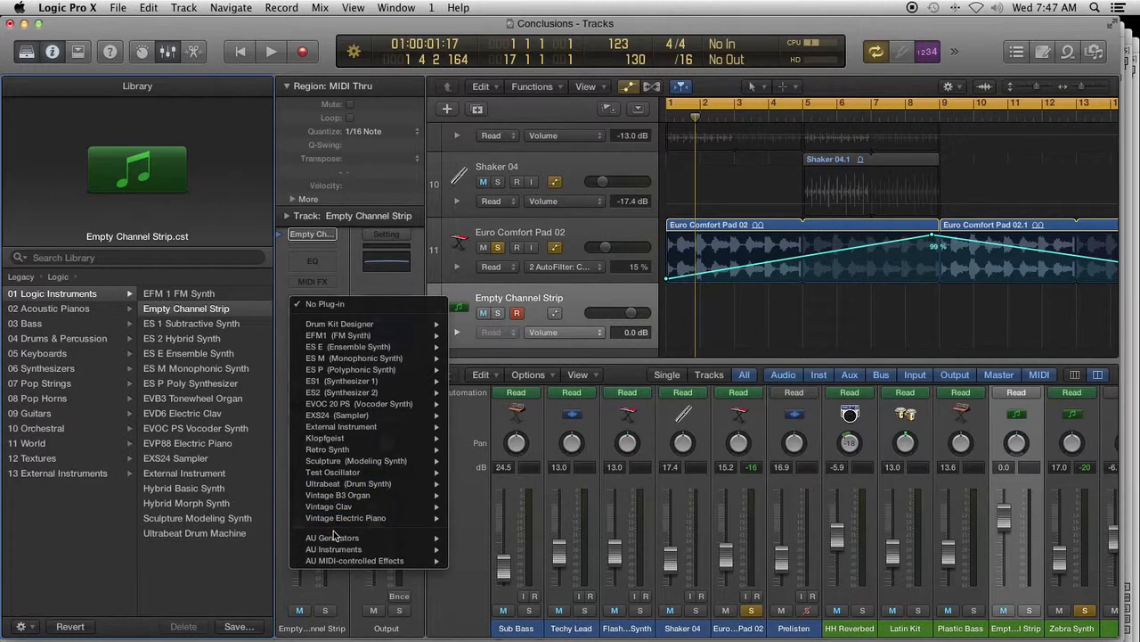
pyautogui.moveTo(339, 551)
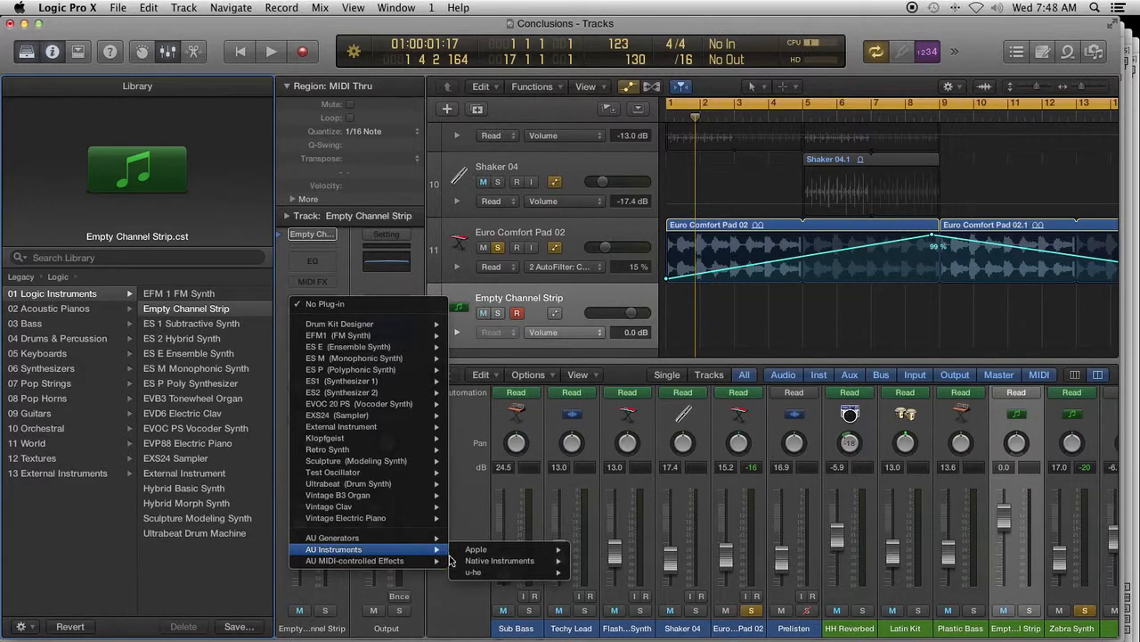
pyautogui.moveTo(478, 563)
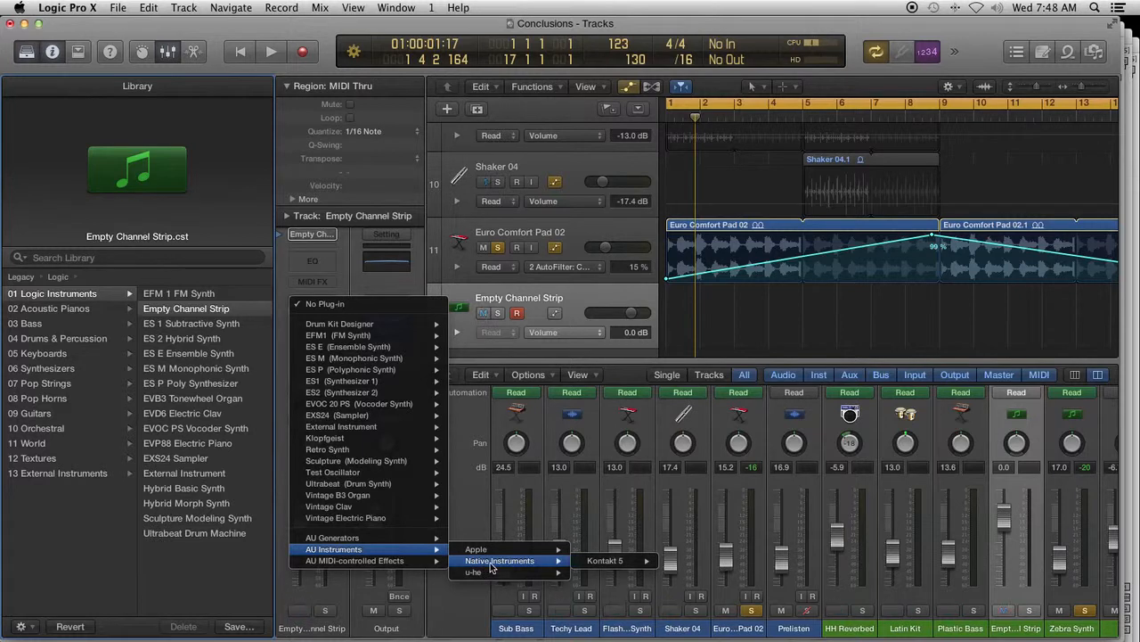
pyautogui.moveTo(600, 569)
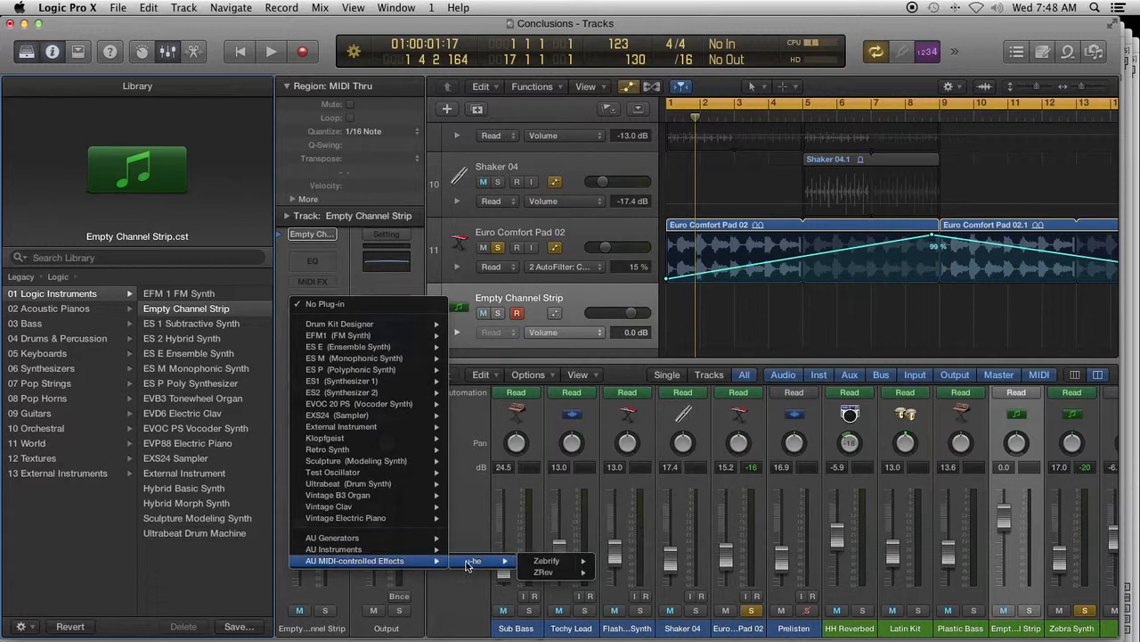
pyautogui.moveTo(546, 567)
pyautogui.moveTo(395, 541)
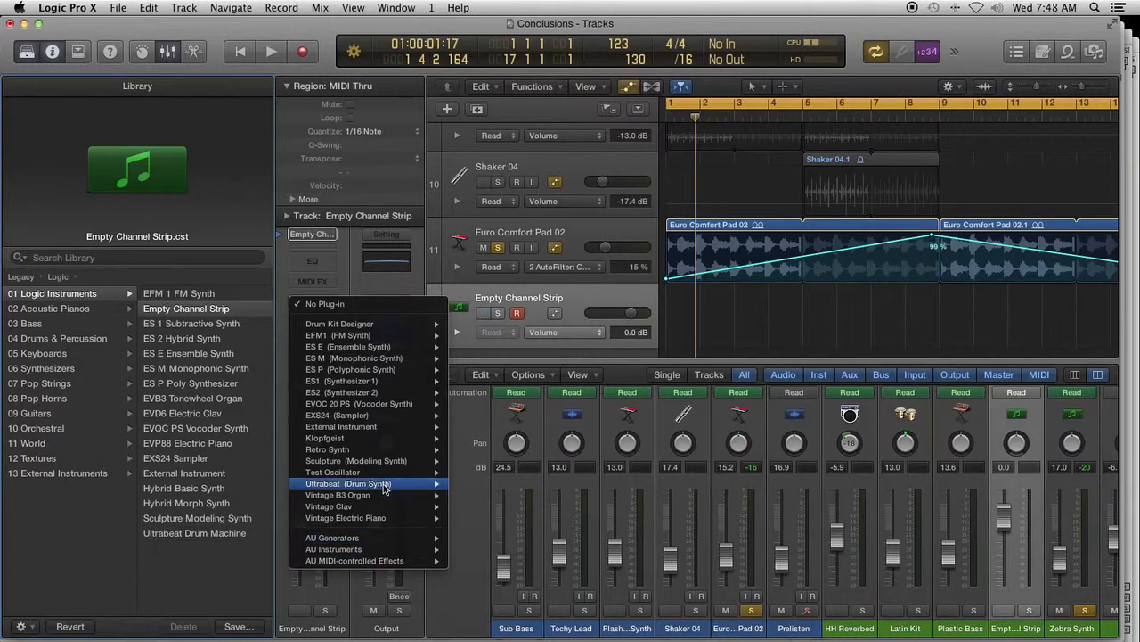